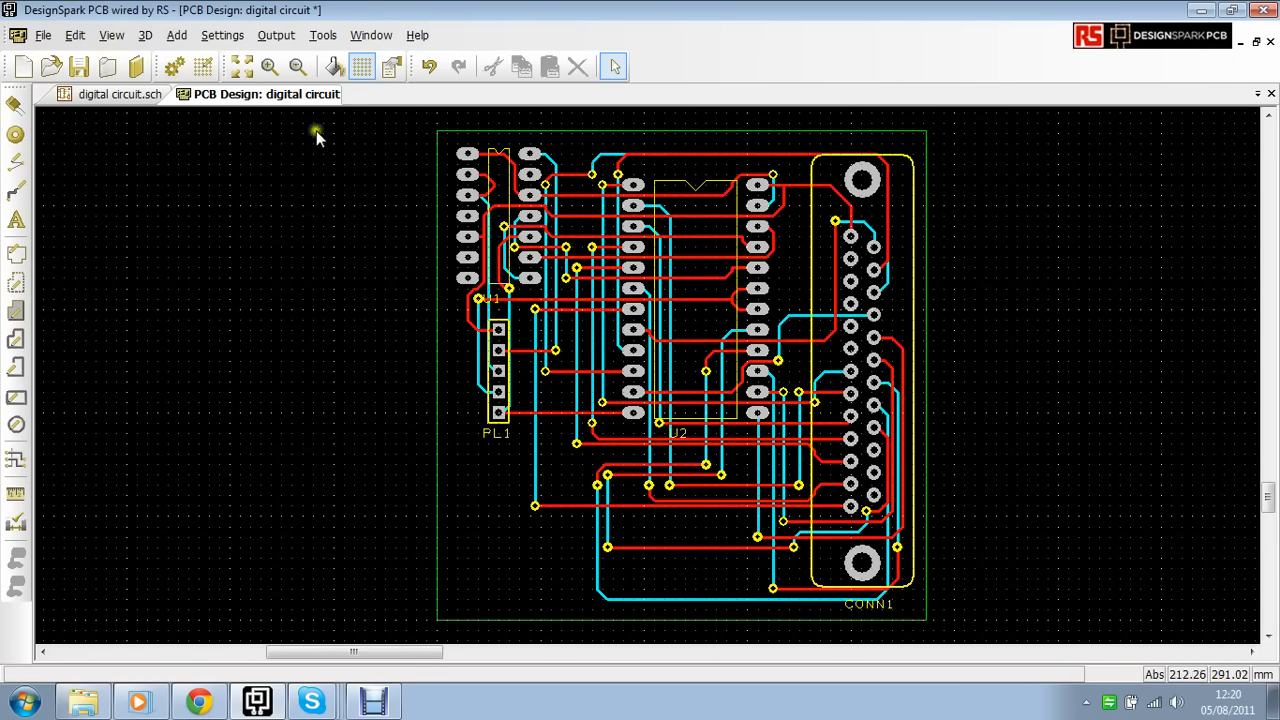
- Open the manufacturing plots output for the PCB design and set the Bottom Silkscreen plot to Gerber output
left_click(276, 38)
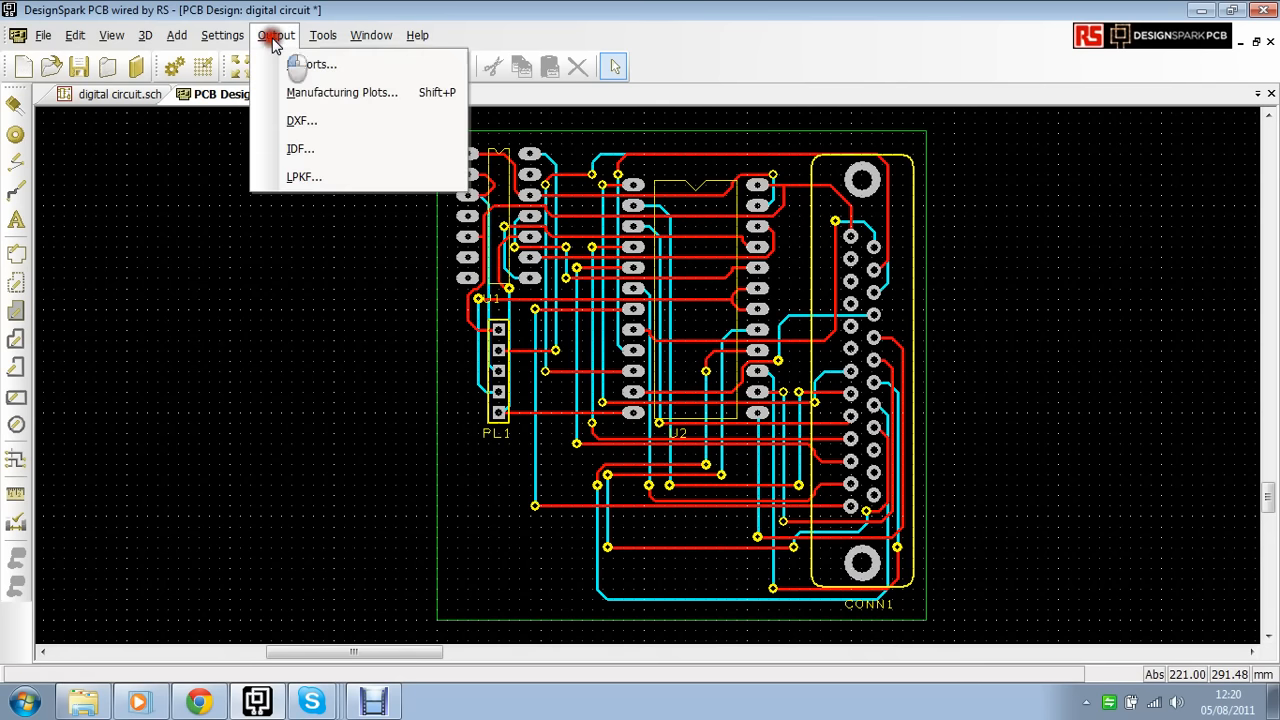
left_click(331, 96)
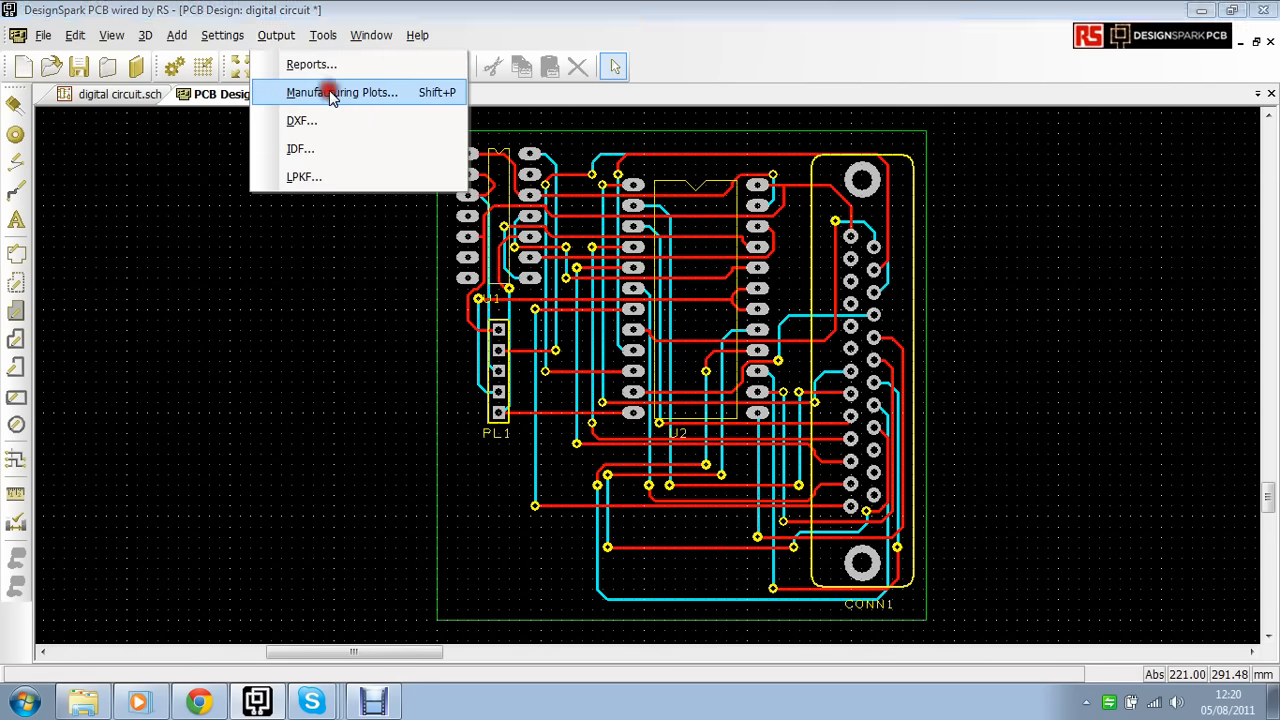
mouse_move(756, 133)
left_mouse_down()
mouse_move(744, 118)
mouse_move(752, 126)
left_mouse_up()
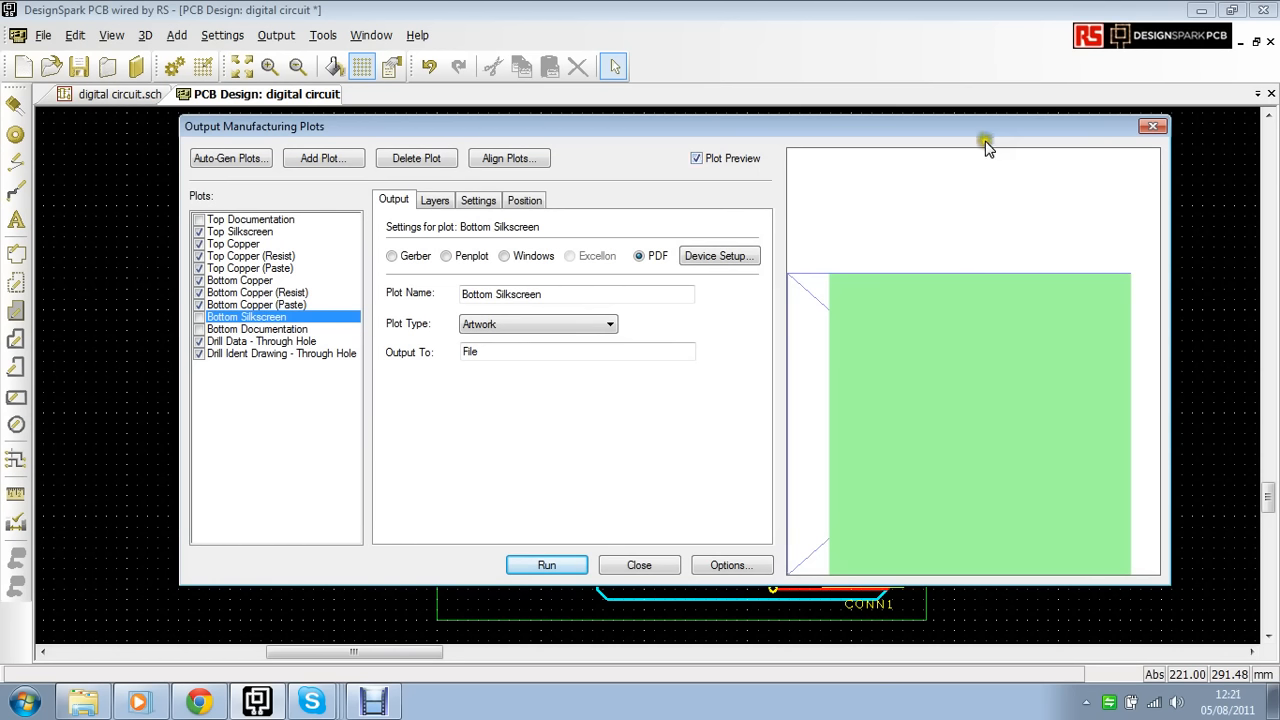
left_click(417, 258)
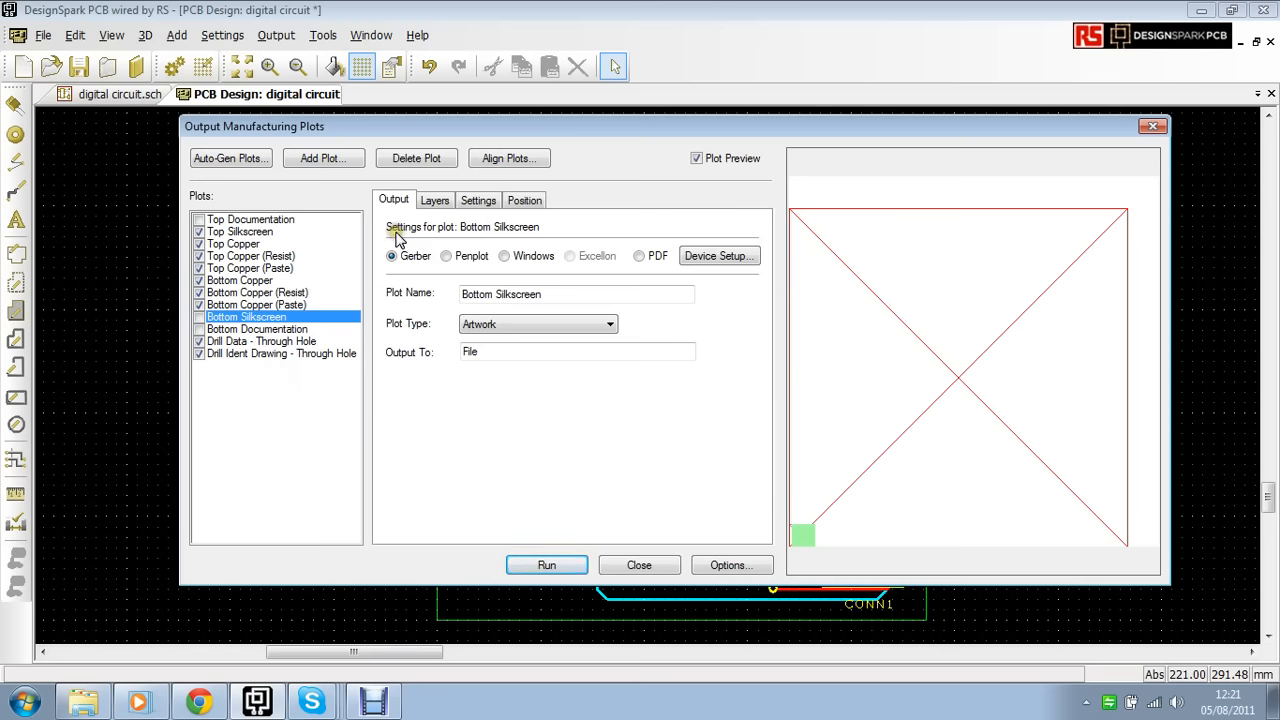
- Review the Bottom Silkscreen plot's layer selection, plot settings, position options and available output formats
left_click(431, 200)
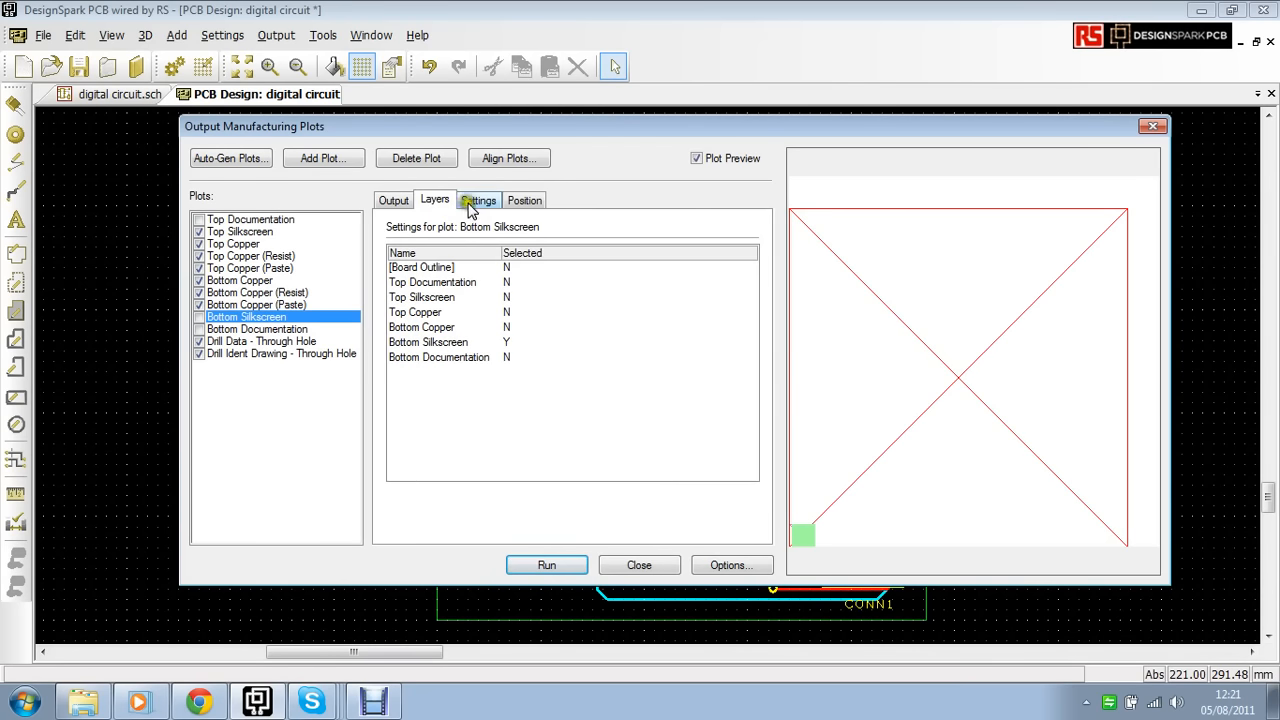
left_click(477, 201)
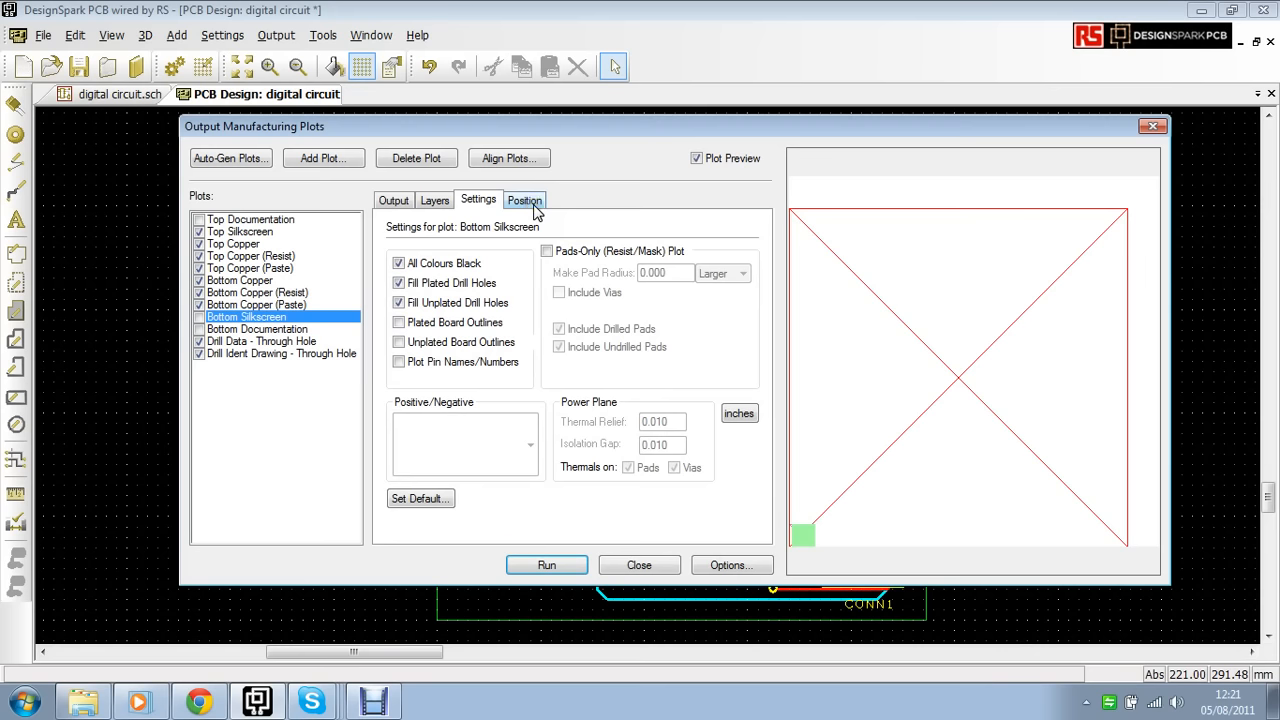
left_click(530, 203)
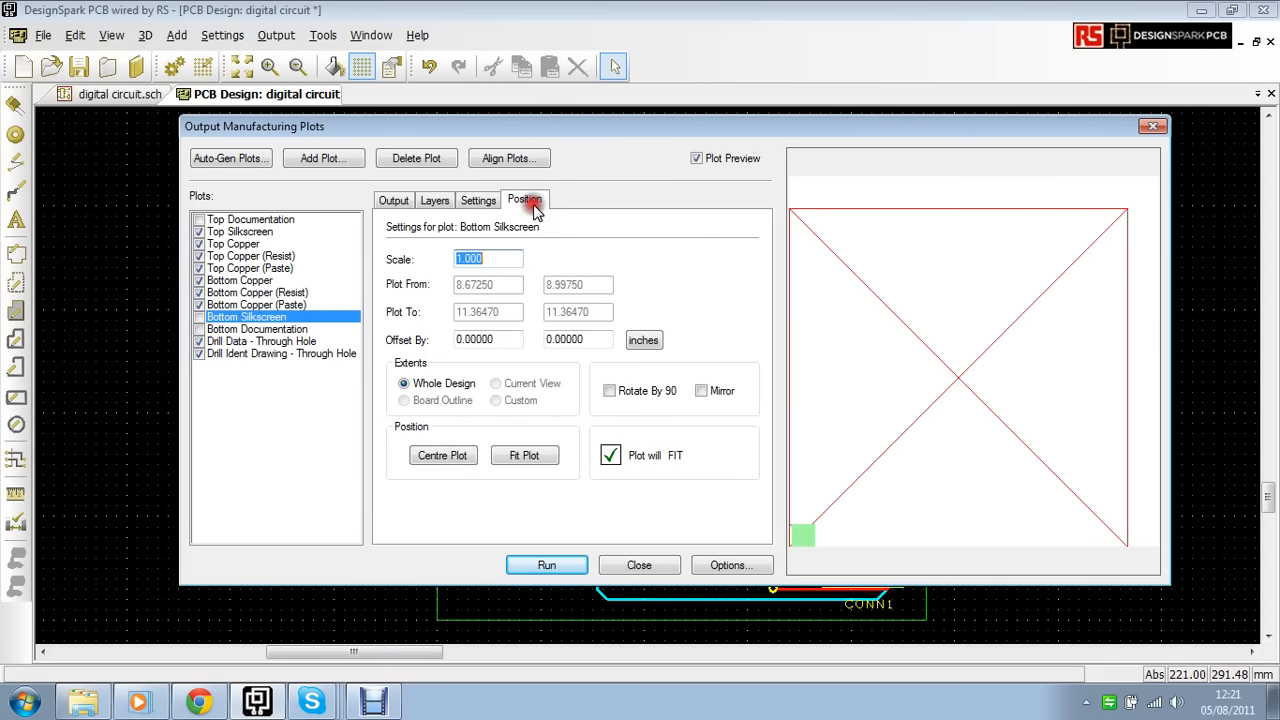
left_click(394, 203)
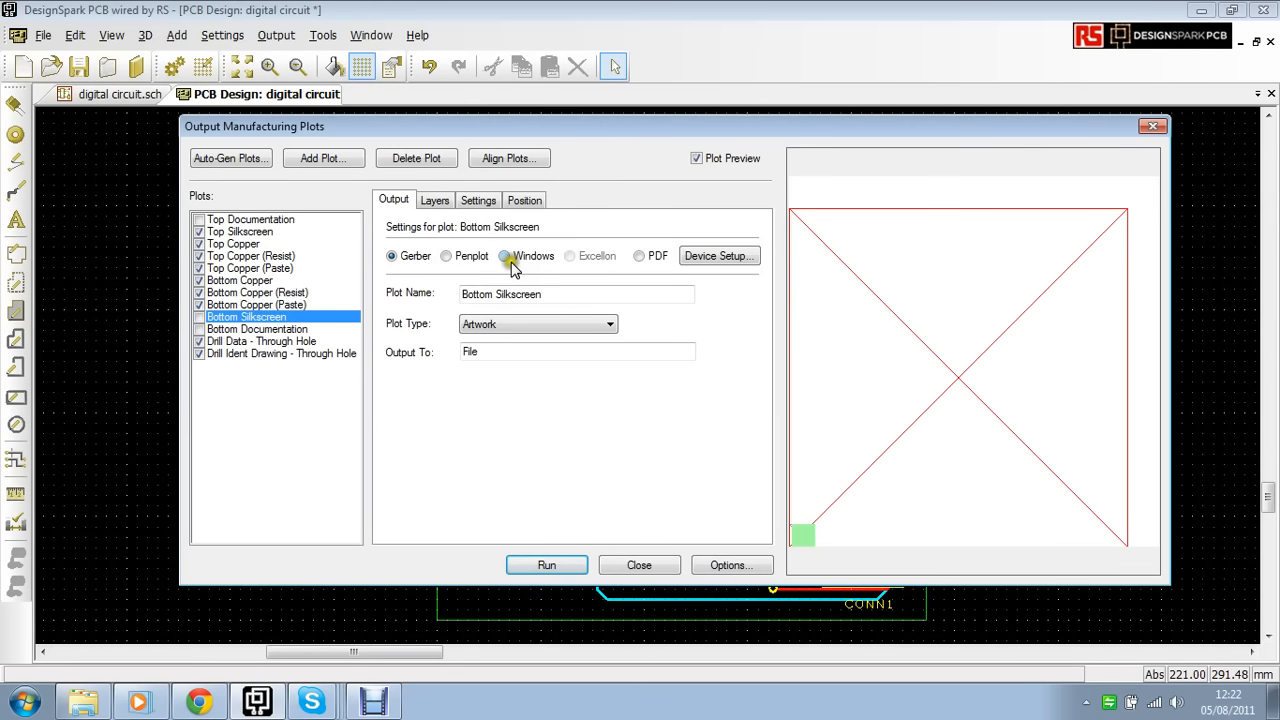
left_click(637, 257)
- Auto-generate a Gerber plot job for all layers and sides, including NC drill and drill ident plots, and run it without the board outline
left_click(230, 160)
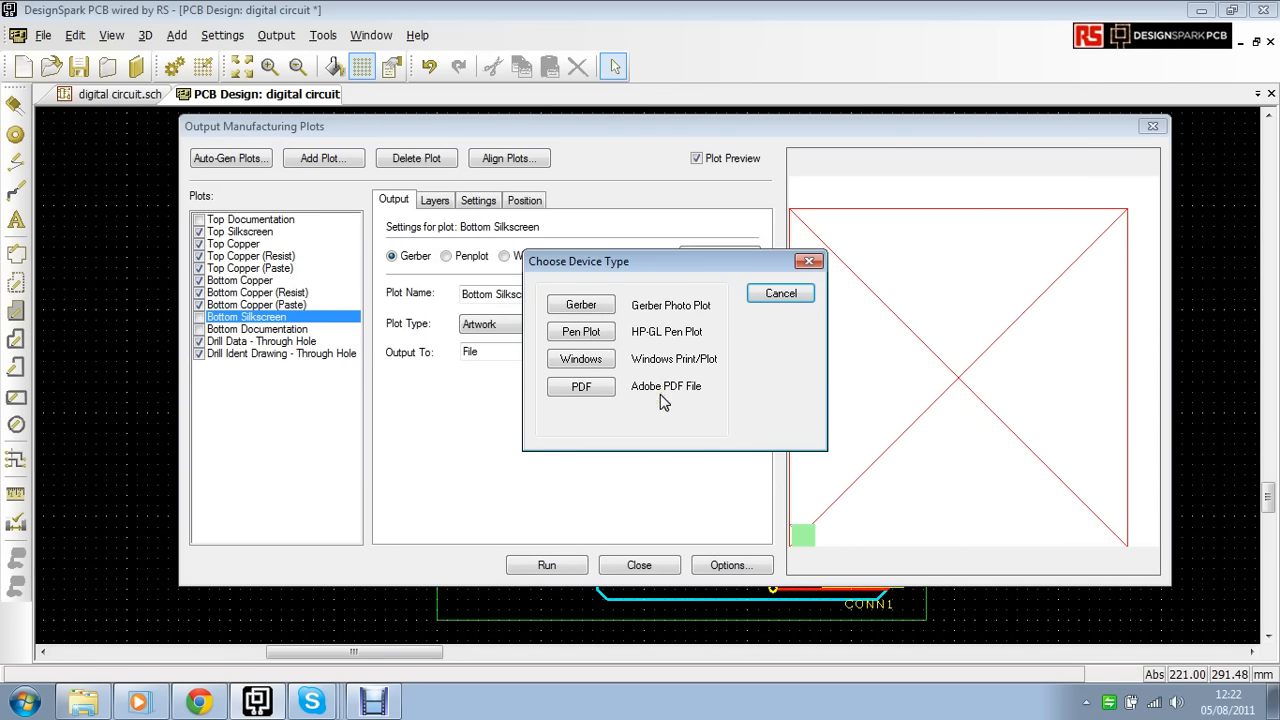
left_click(581, 306)
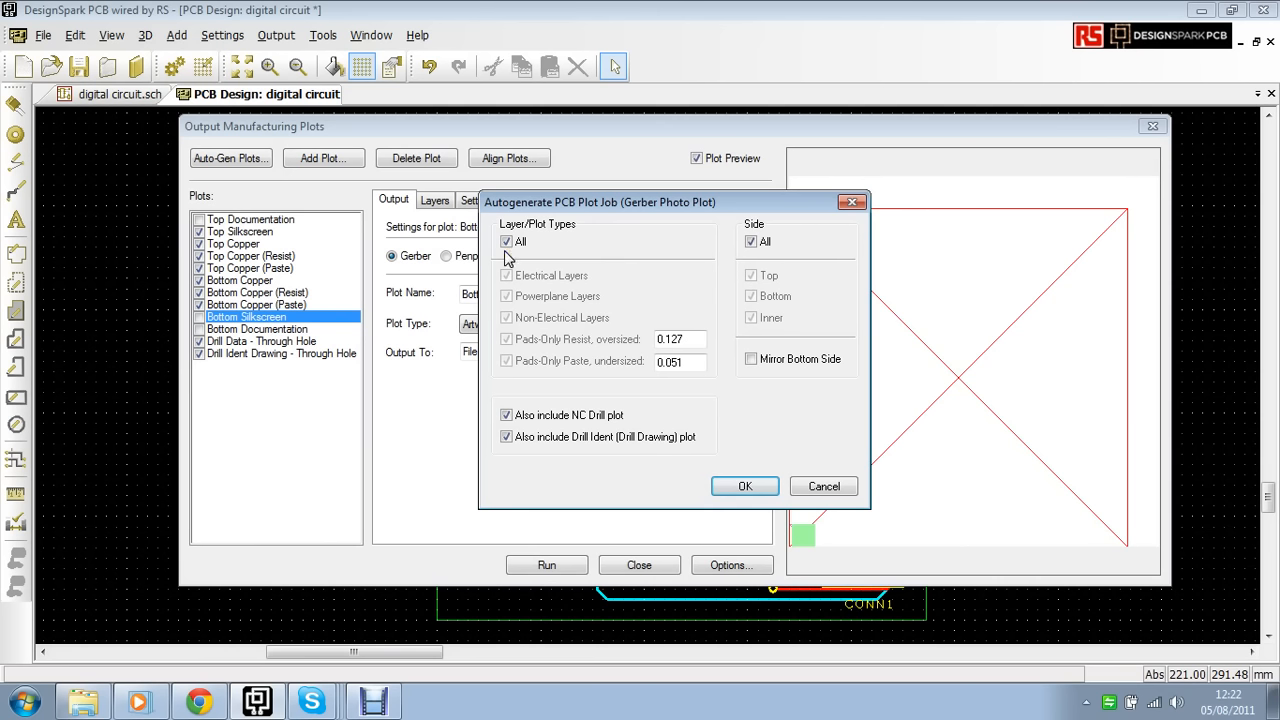
left_click(507, 243)
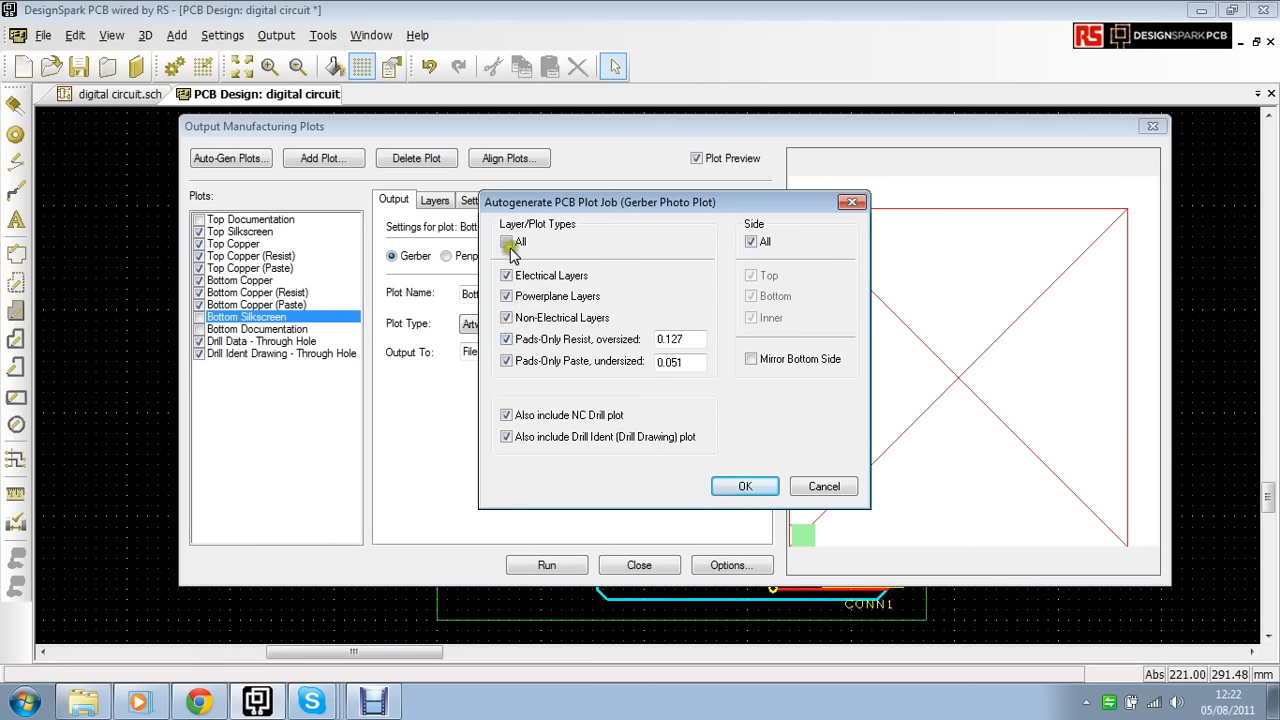
left_click(508, 243)
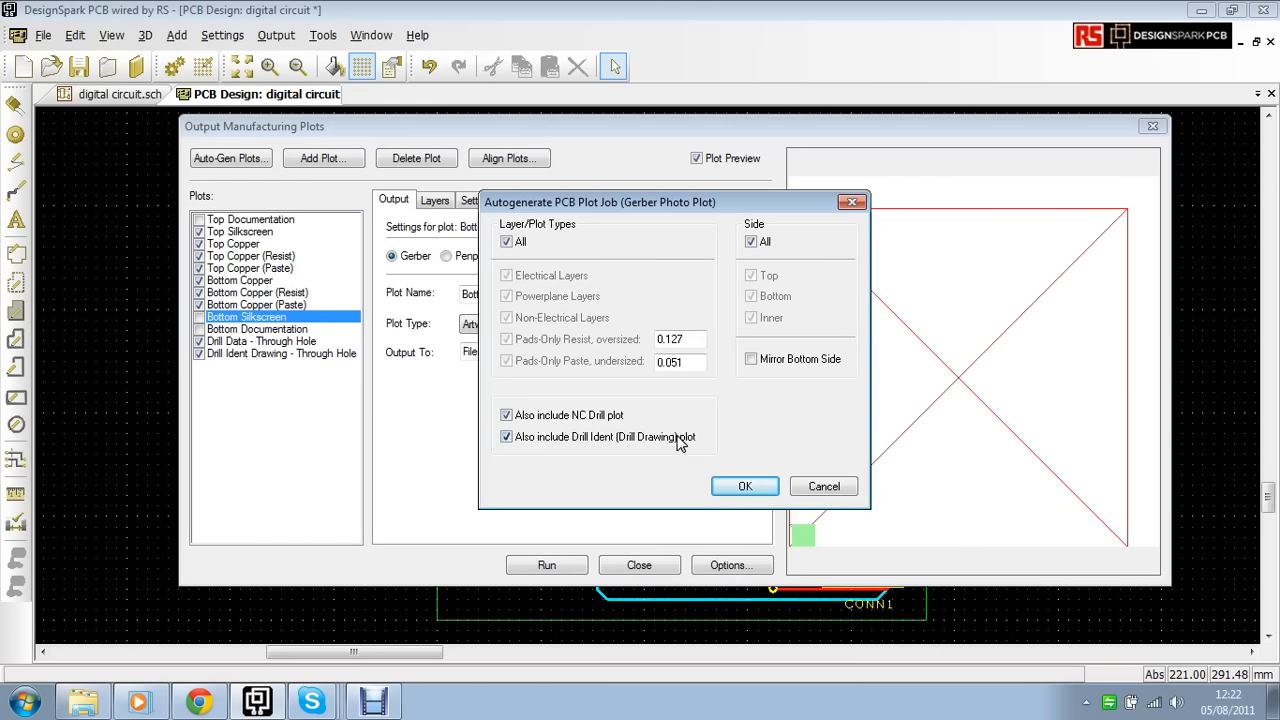
left_click(751, 487)
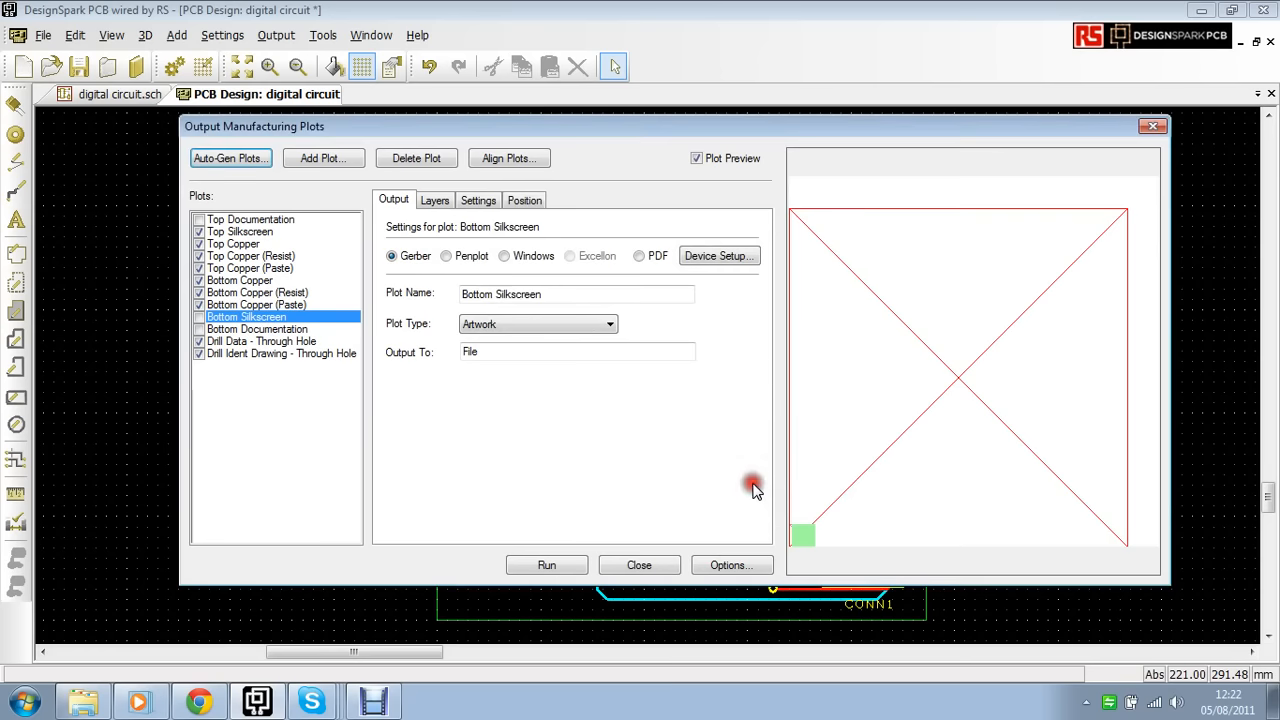
left_click(552, 566)
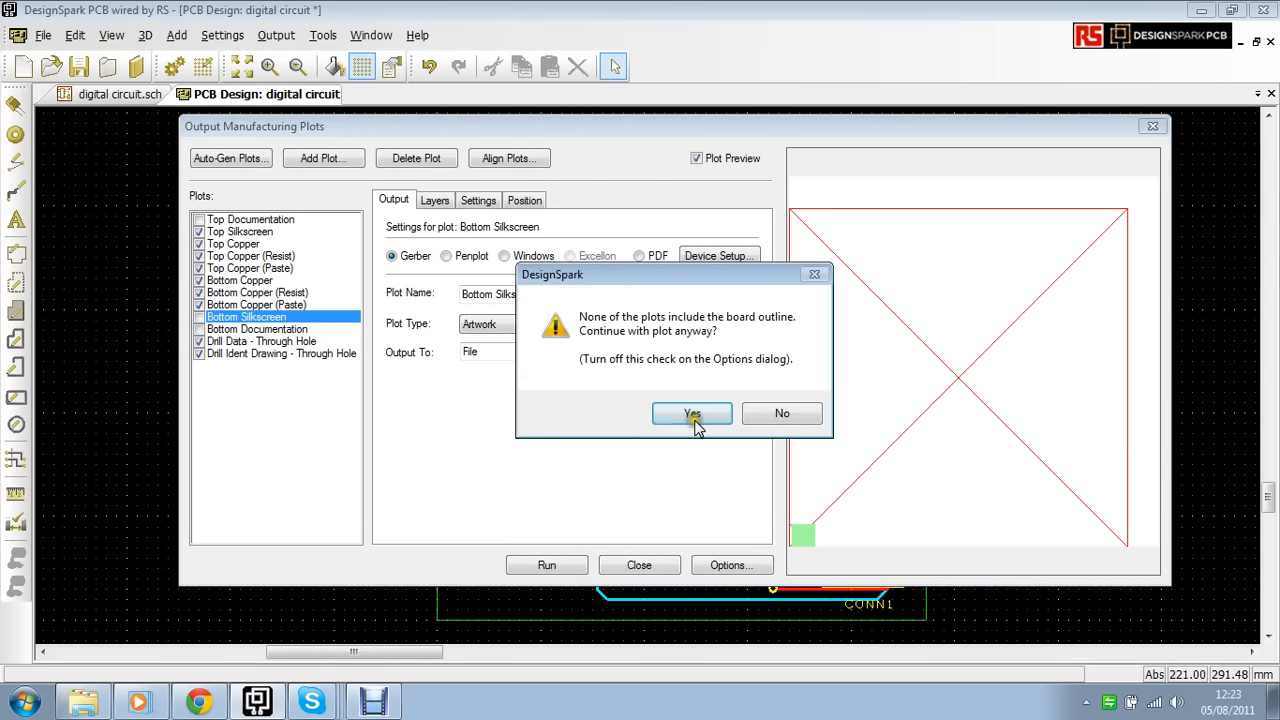
left_click(693, 416)
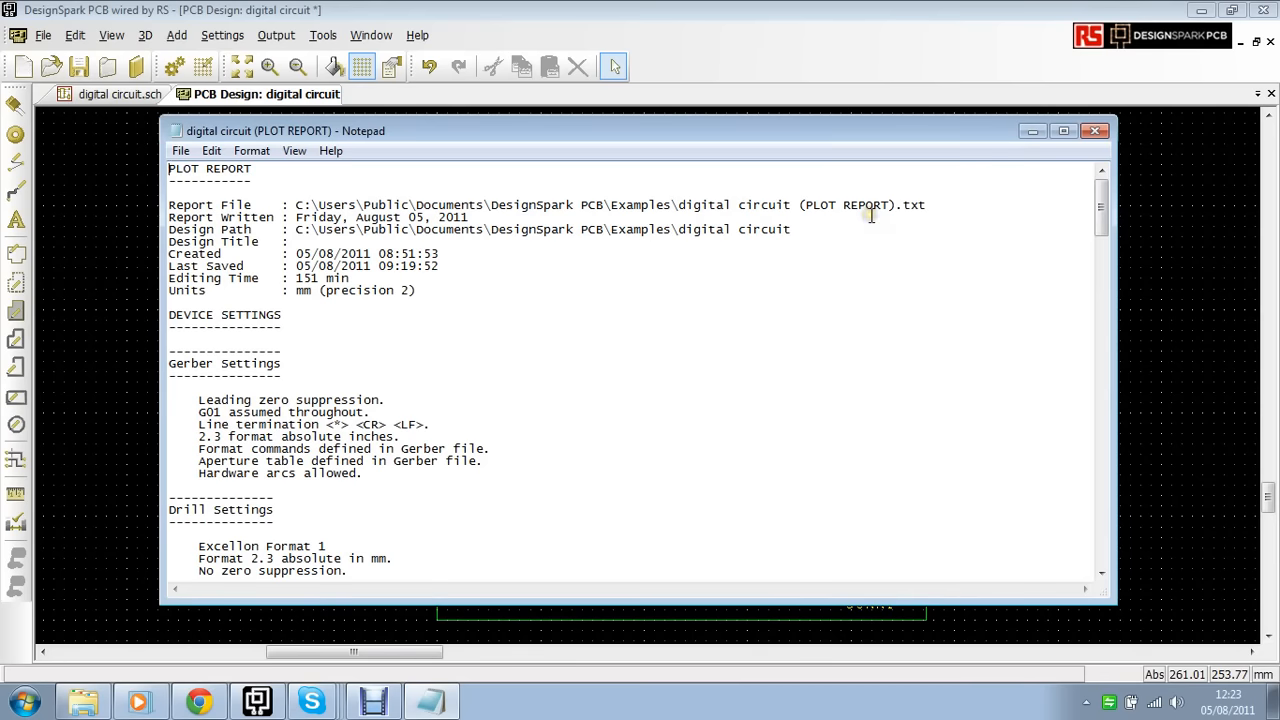
- Examine the plot report in Notepad for the Gerber file names of each layer and the NC drill tool tables
left_click_drag(1100, 214, 1095, 280)
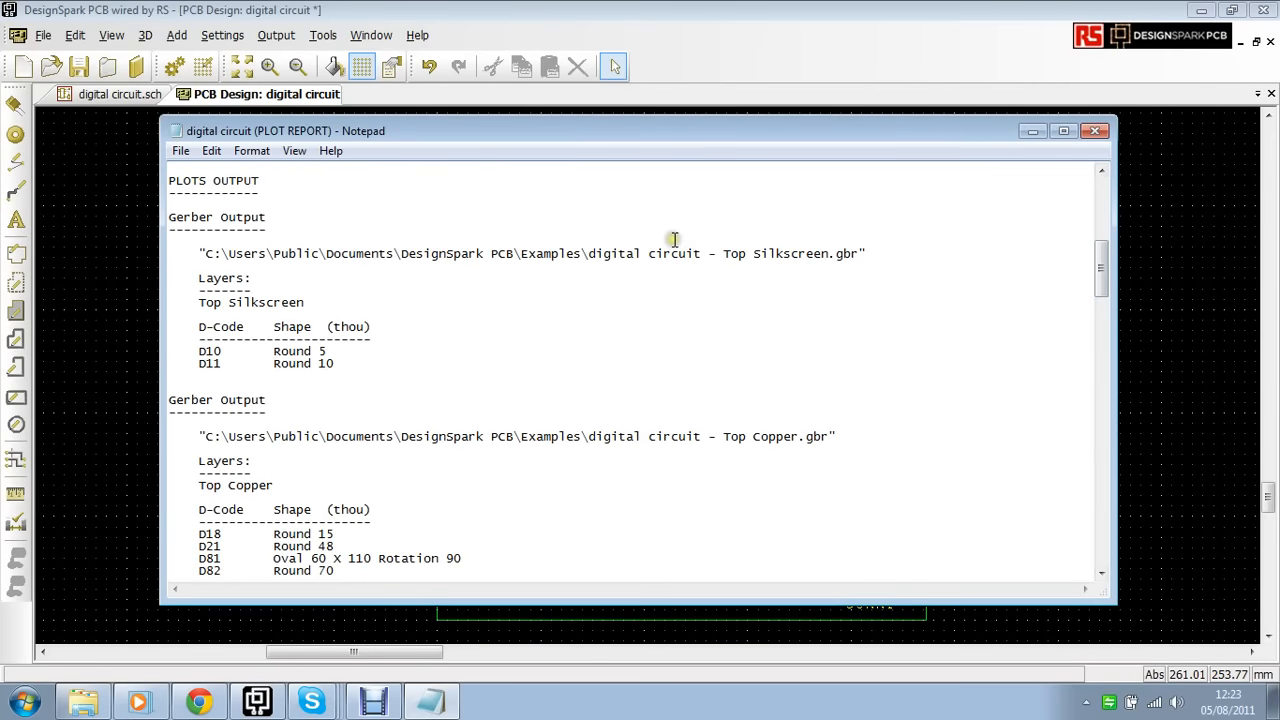
left_click_drag(834, 251, 736, 247)
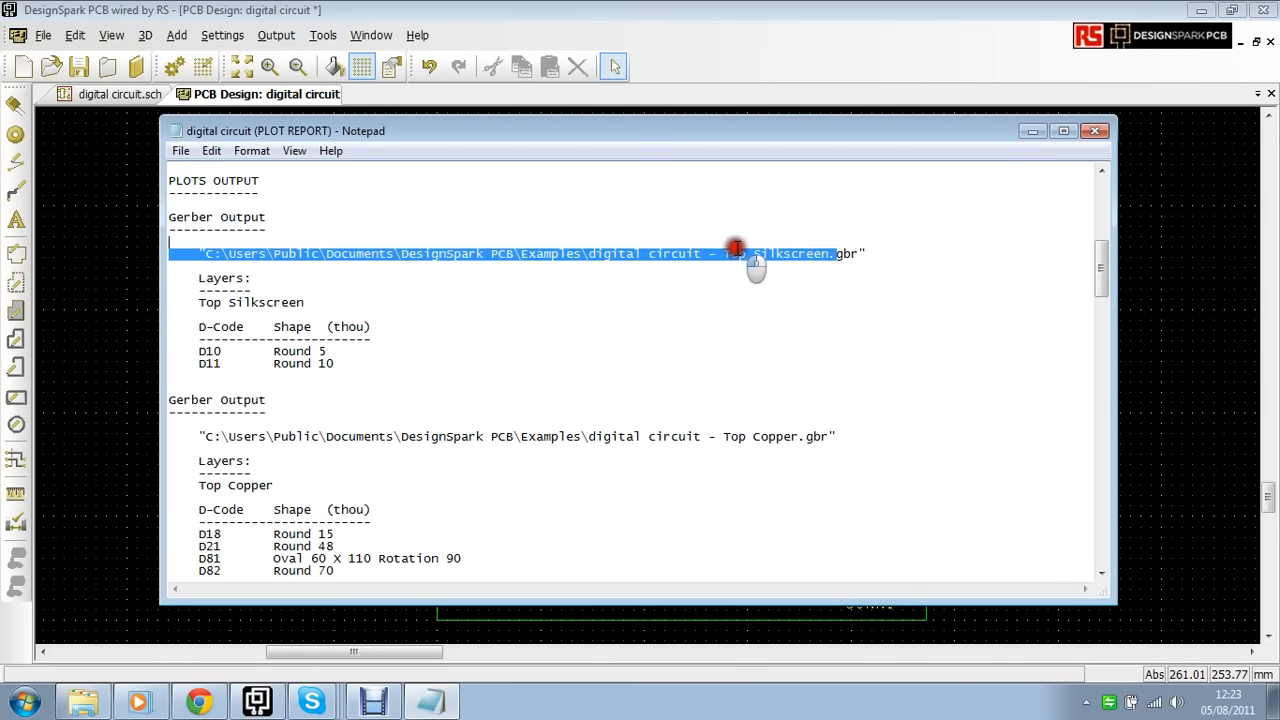
left_click_drag(1098, 253, 1101, 280)
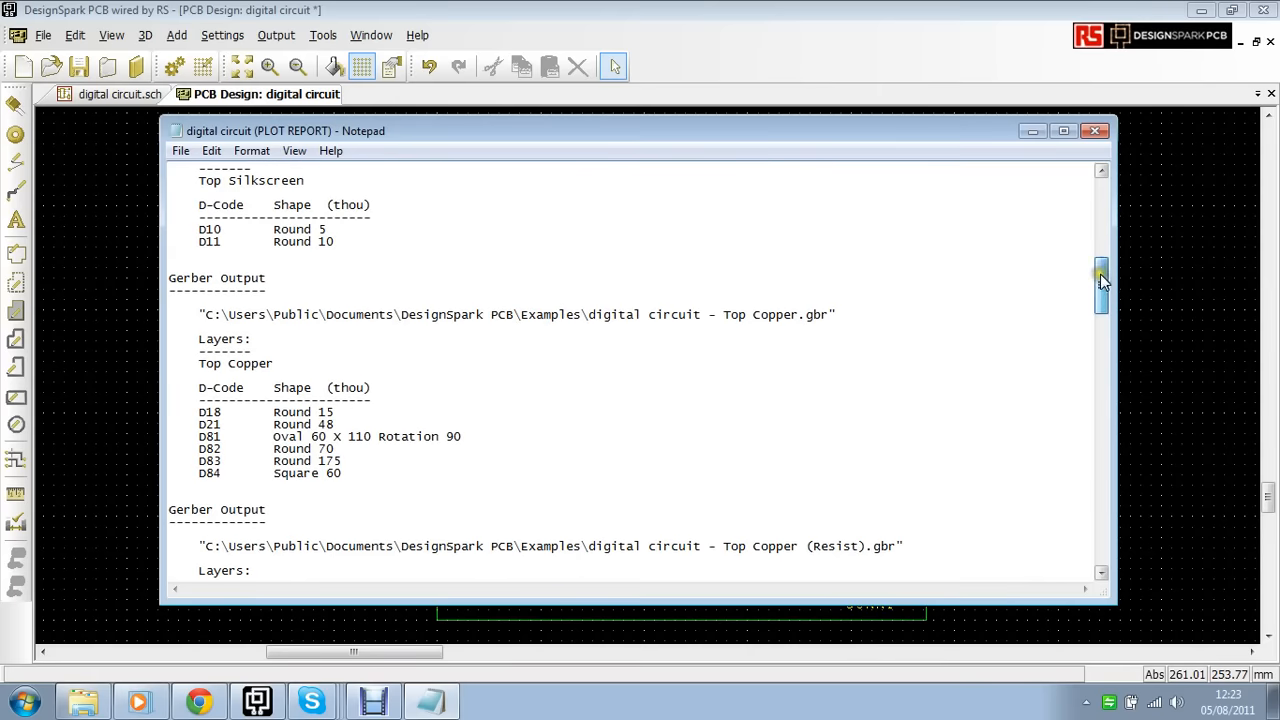
left_click_drag(838, 316, 720, 316)
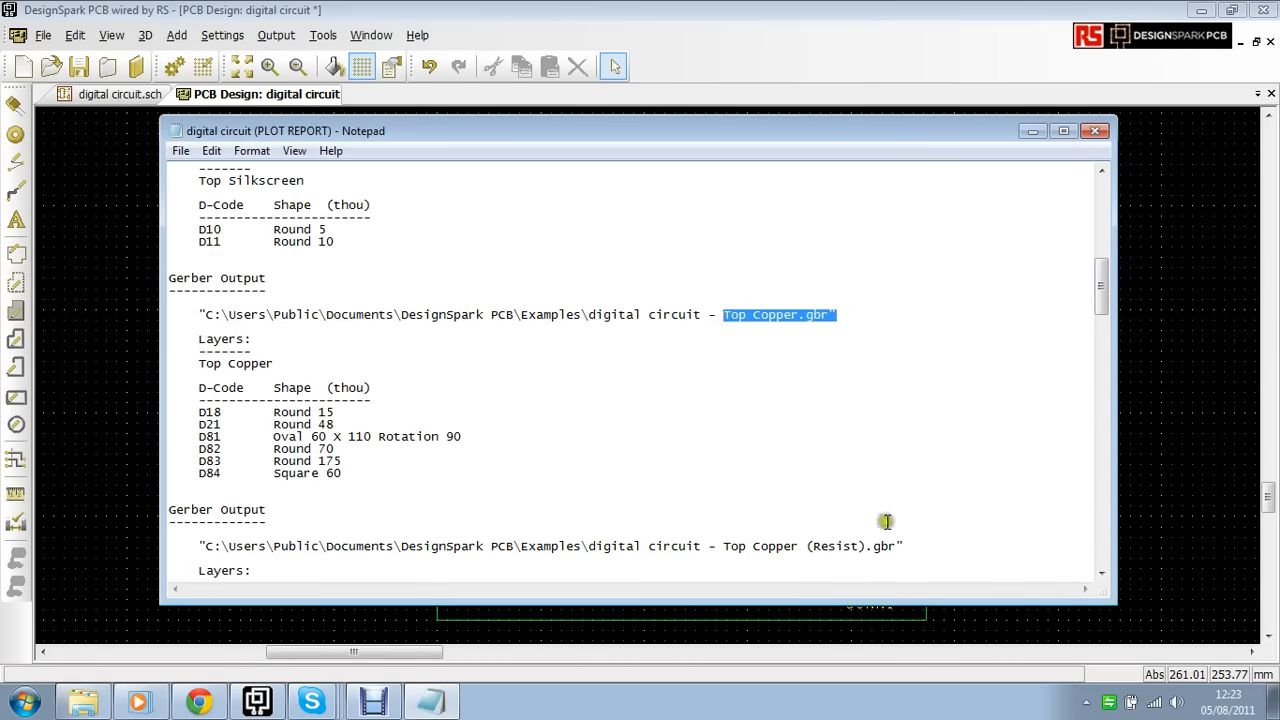
left_click_drag(905, 546, 786, 534)
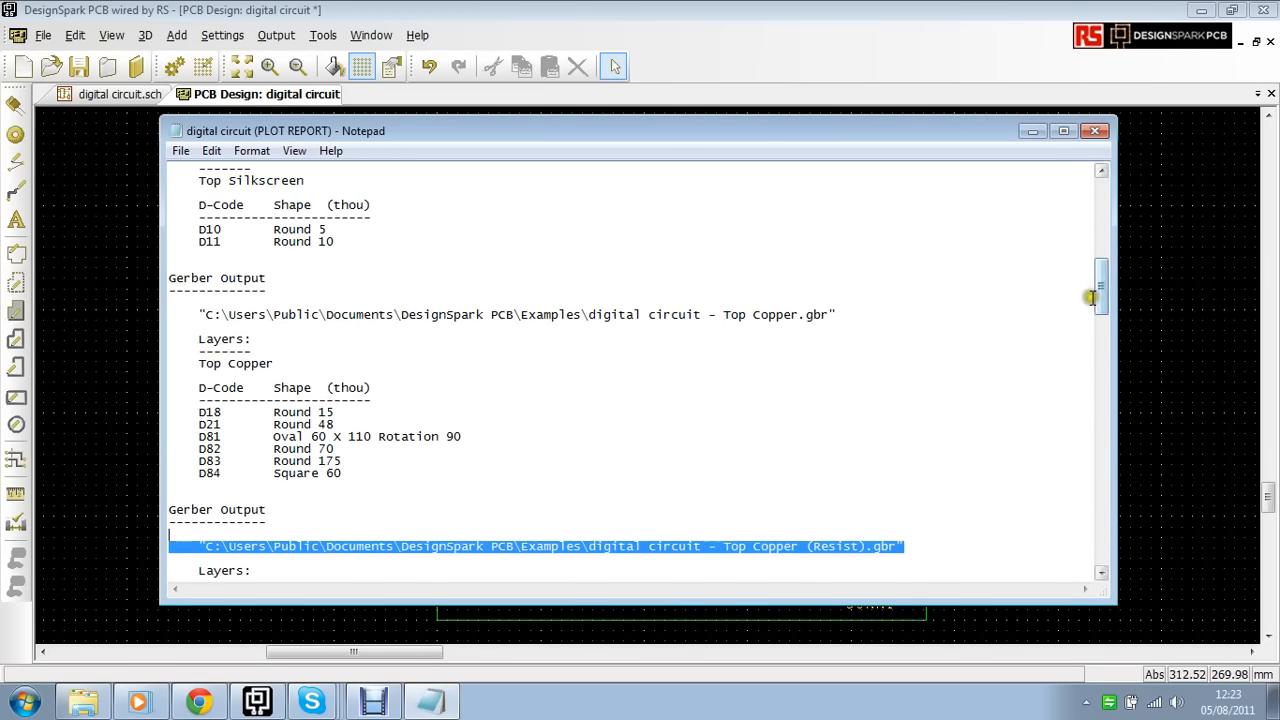
left_click_drag(1091, 297, 1061, 464)
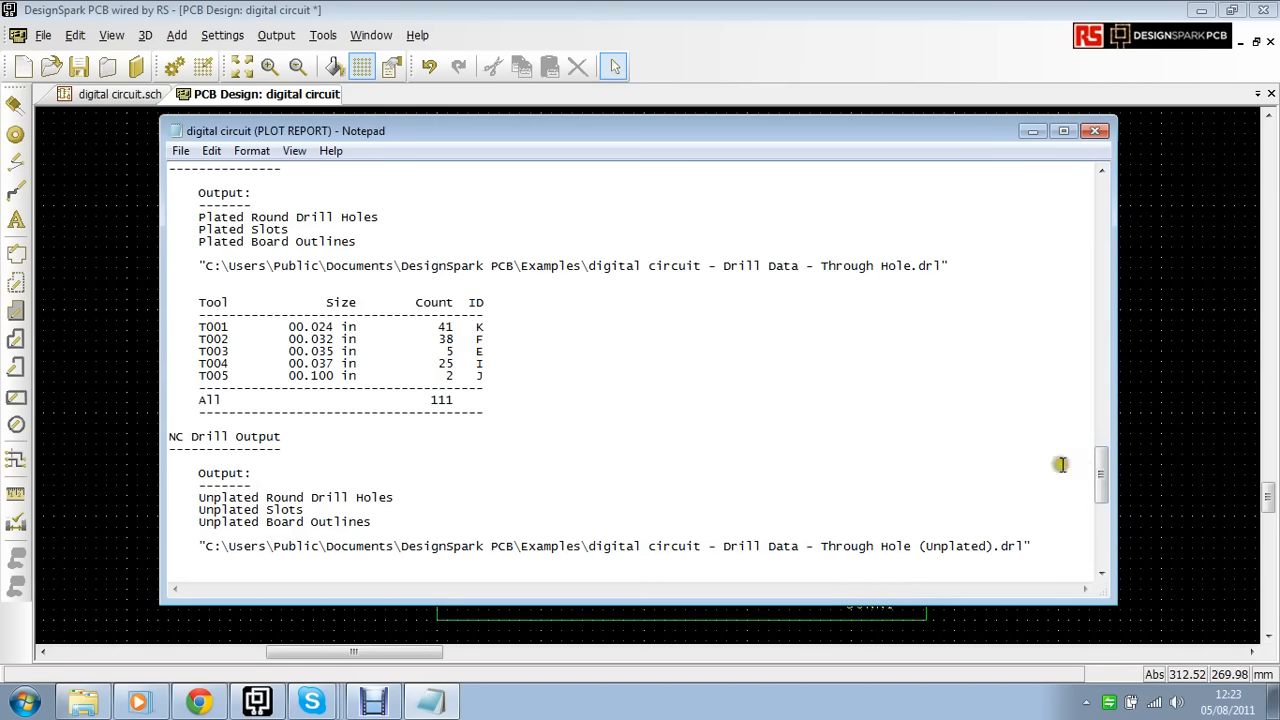
left_click_drag(168, 301, 547, 416)
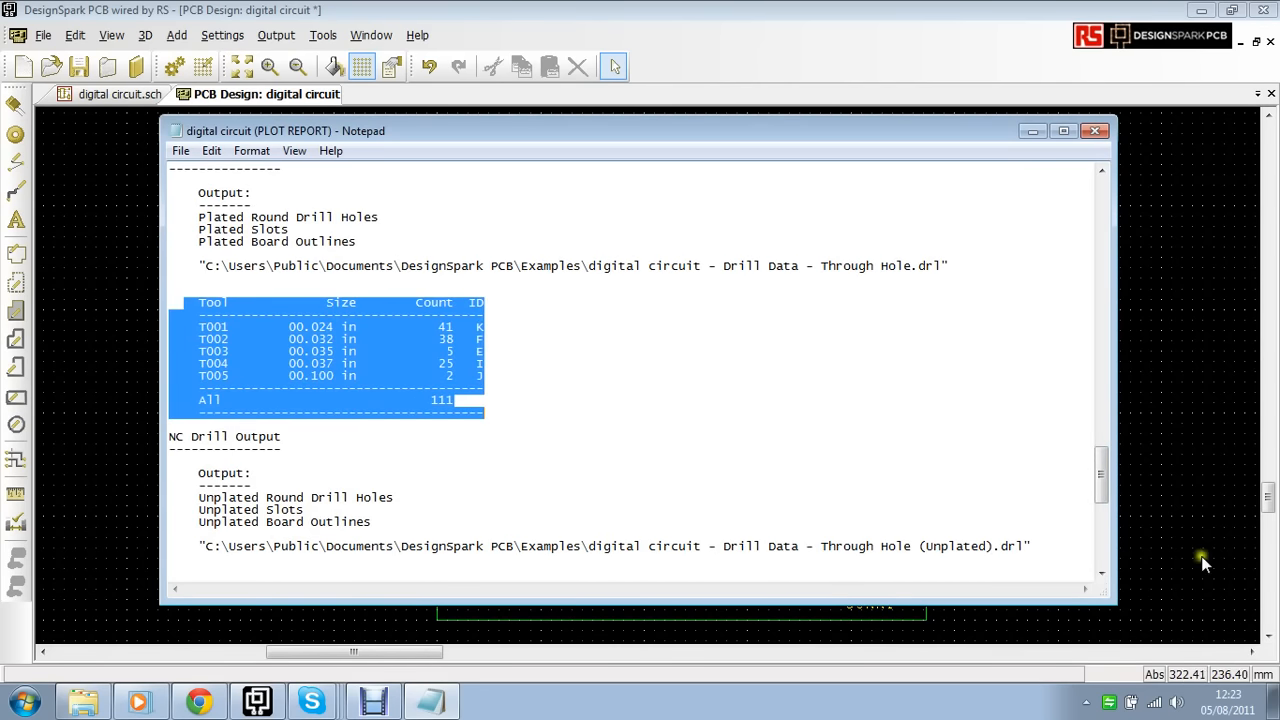
left_click_drag(1101, 475, 1102, 503)
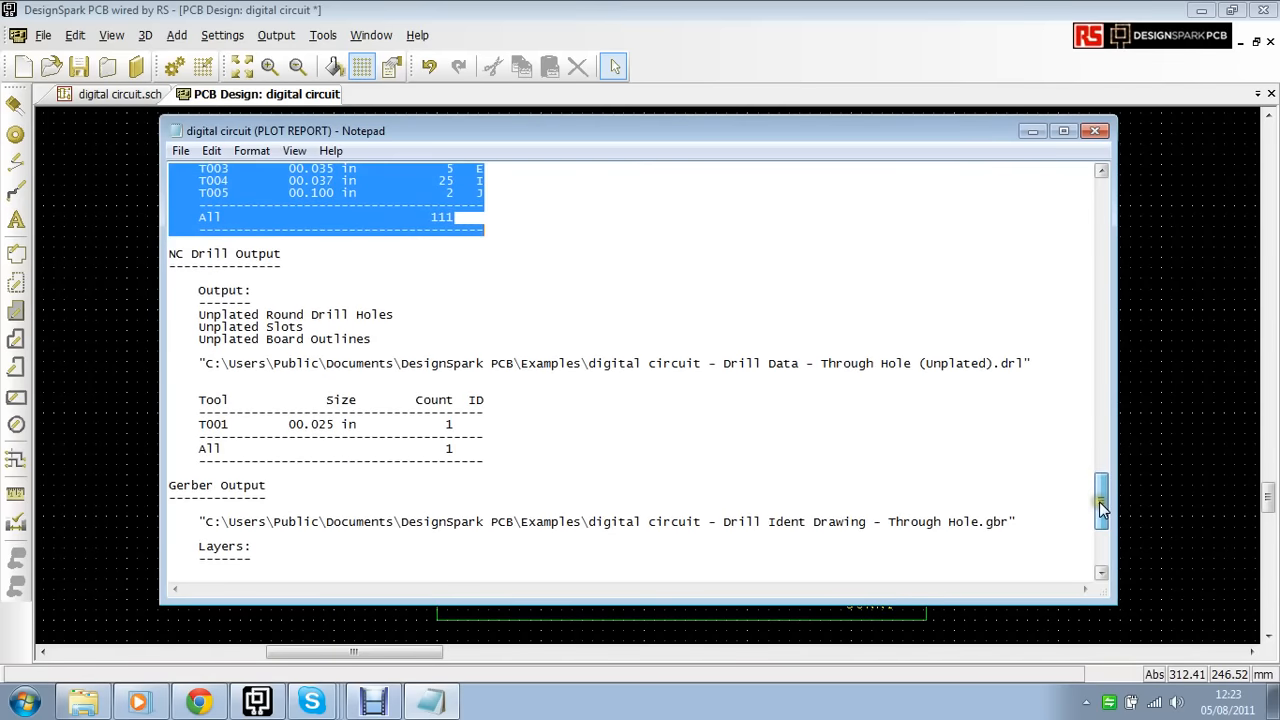
- Check the generated plot files in the Examples folder in Windows Explorer, and return to the plot report and close it
left_click(82, 704)
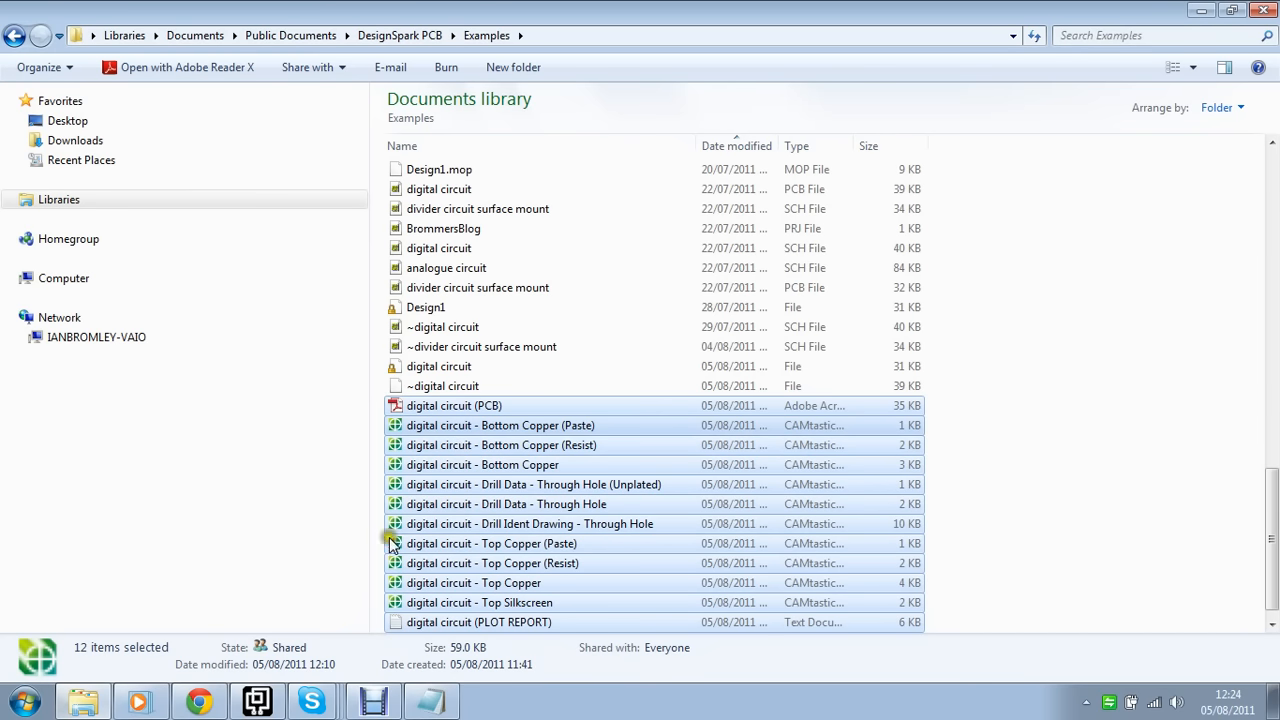
left_click(254, 703)
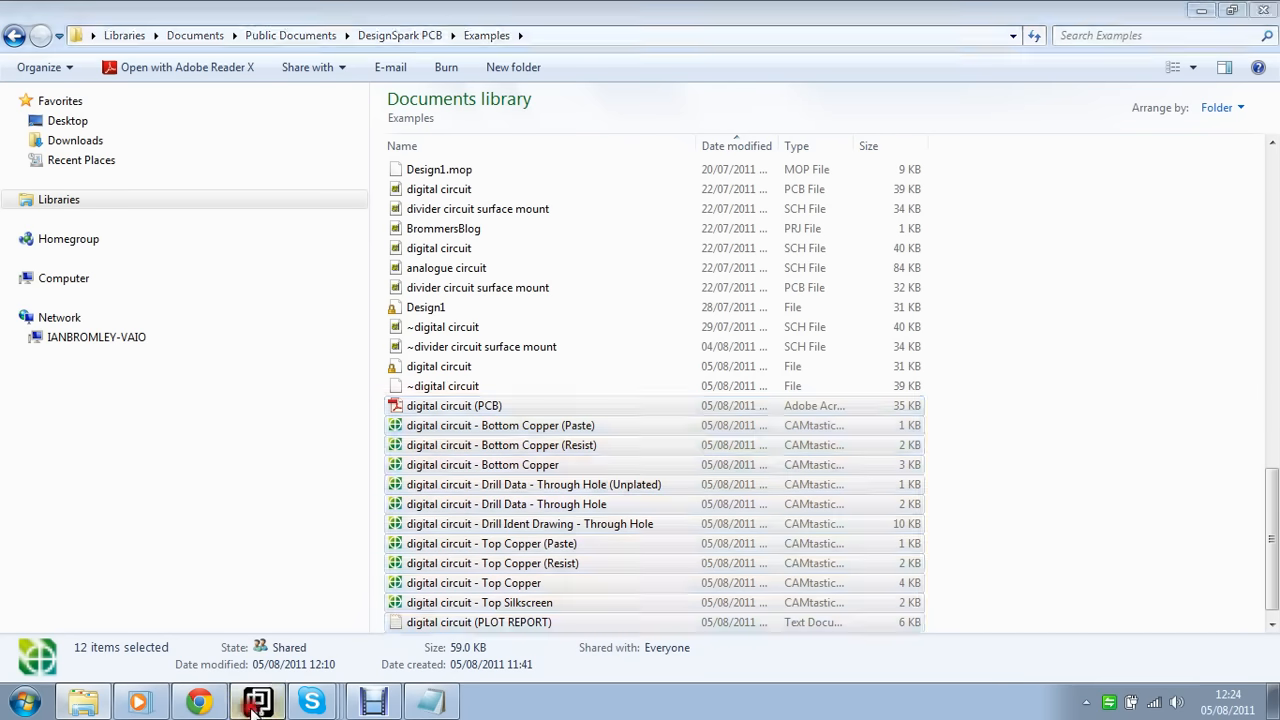
left_click(430, 703)
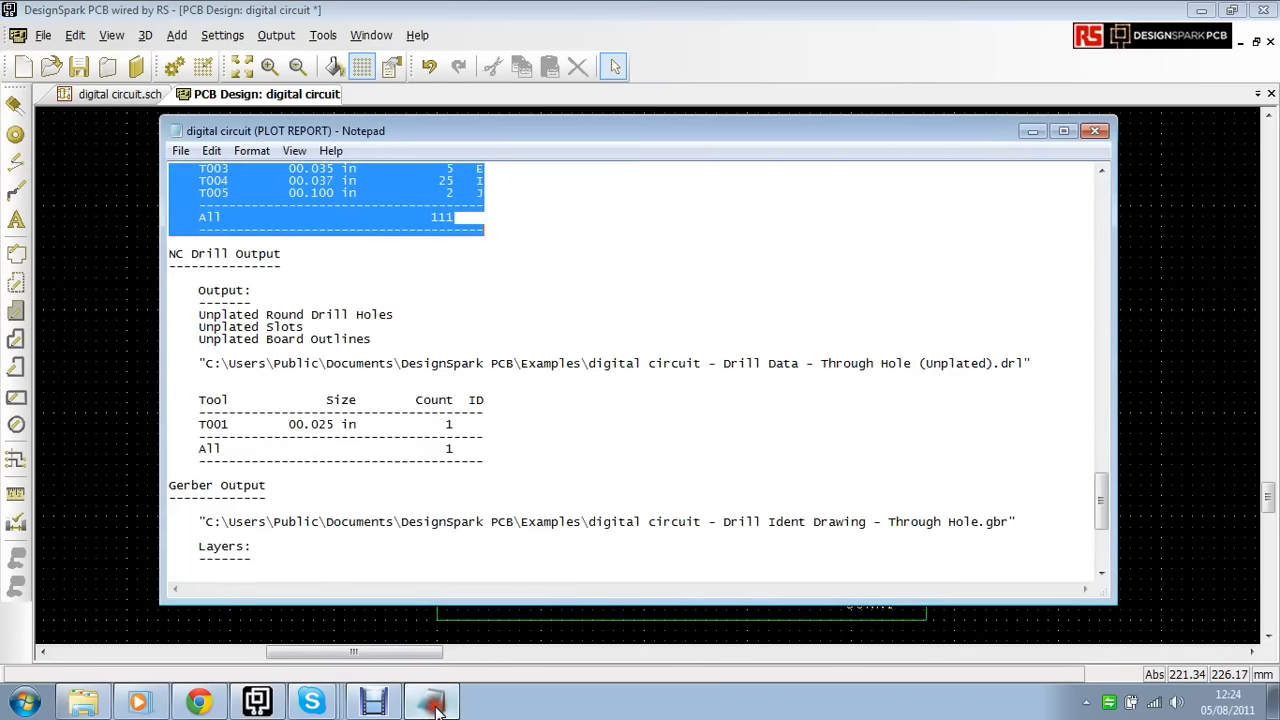
left_click(1095, 131)
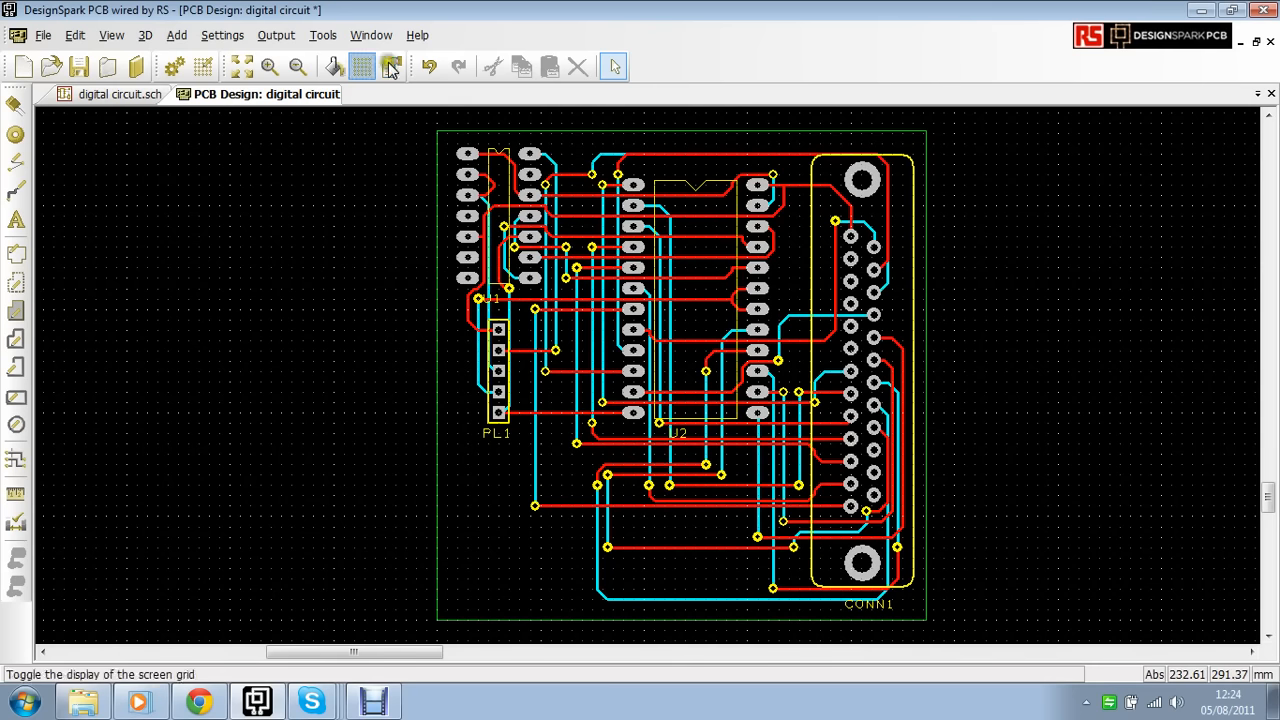
- Auto-generate a PDF plot job for all layers and sides, including NC drill and drill ident plots, and run it without the board outline
left_click(284, 44)
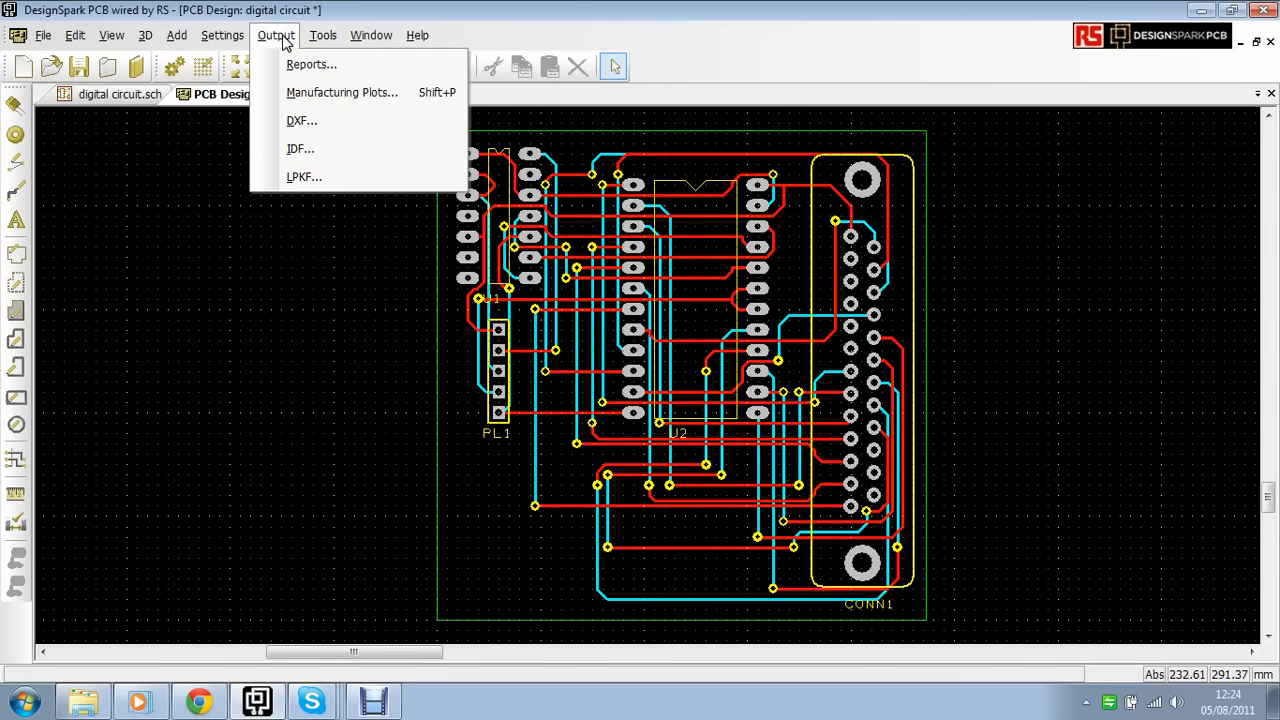
left_click(332, 92)
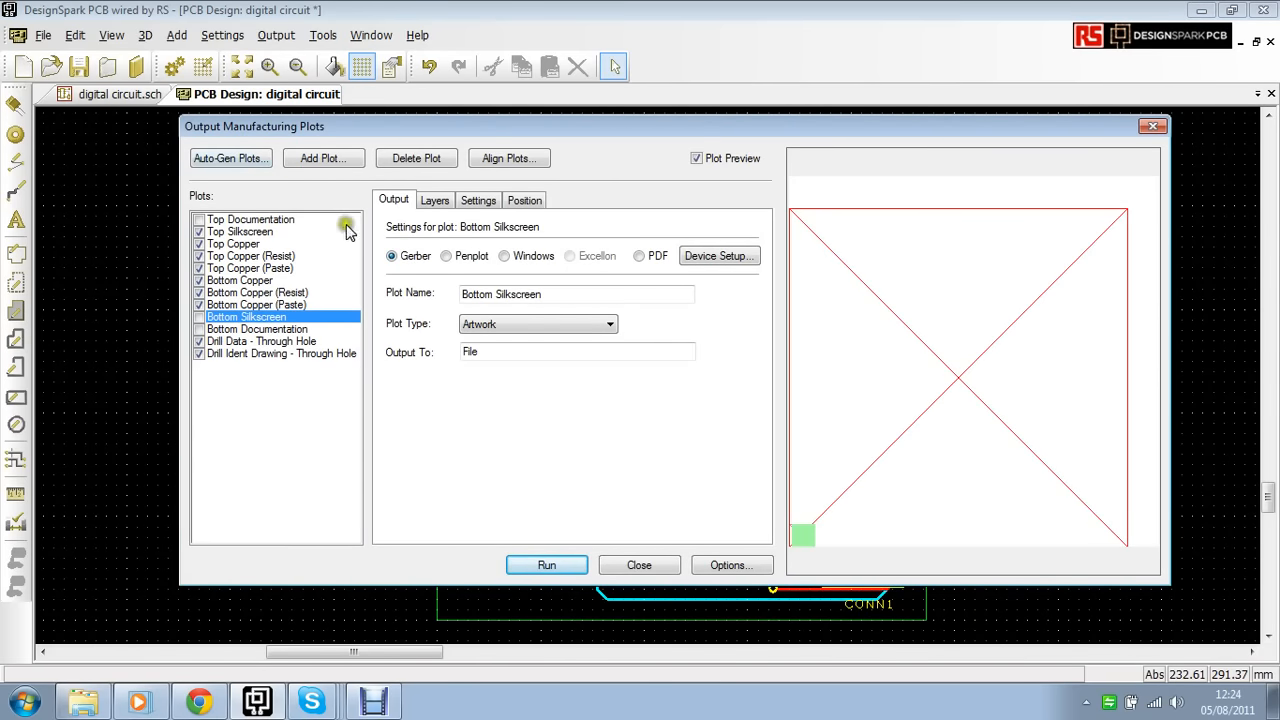
left_click(240, 162)
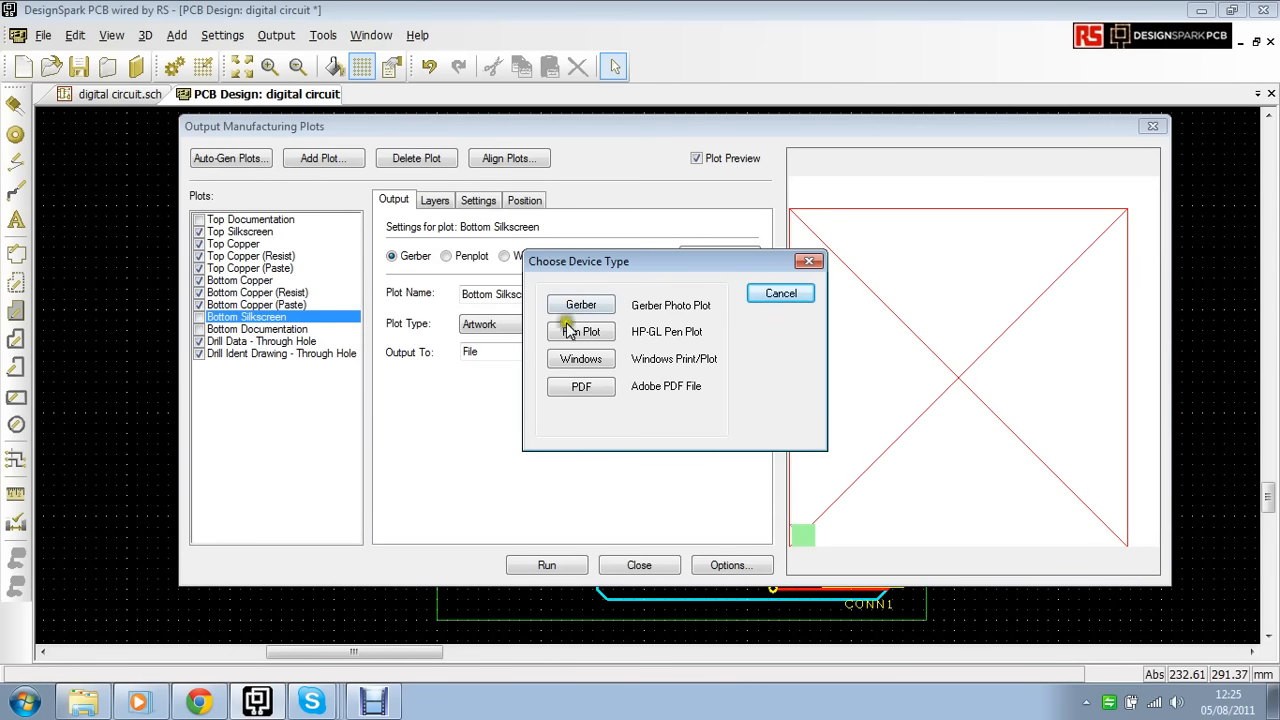
left_click(588, 389)
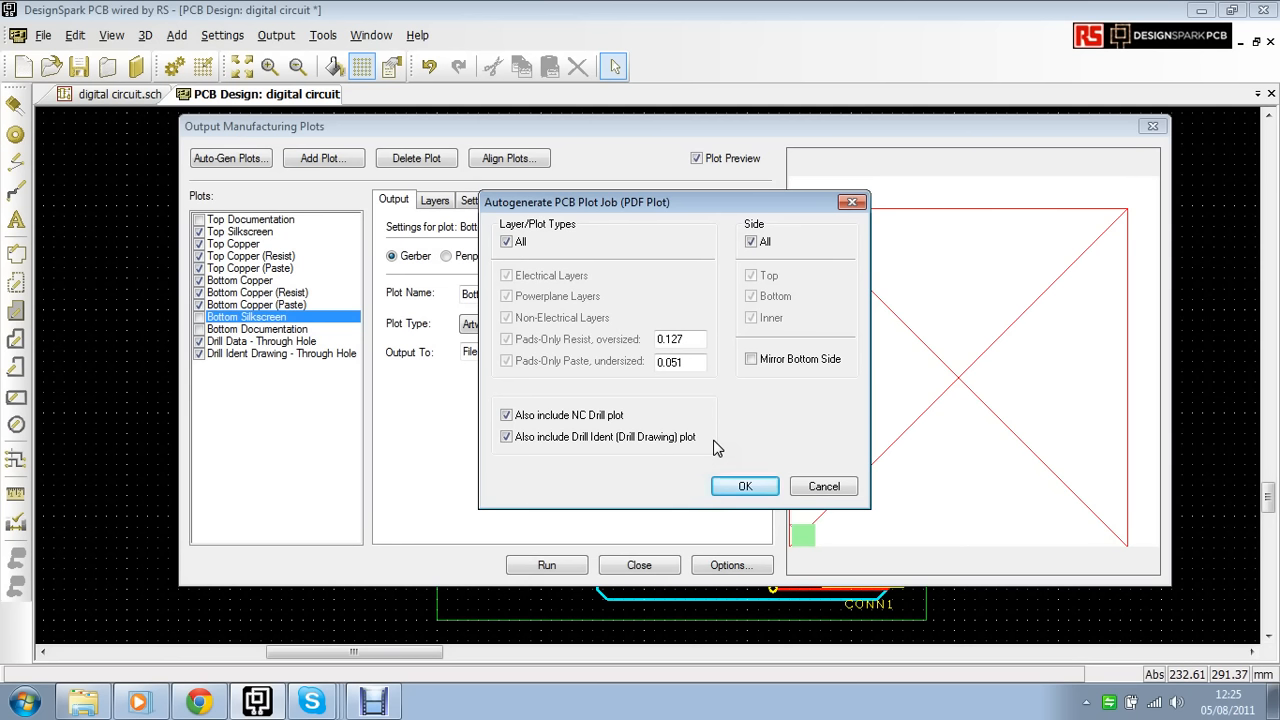
left_click(738, 486)
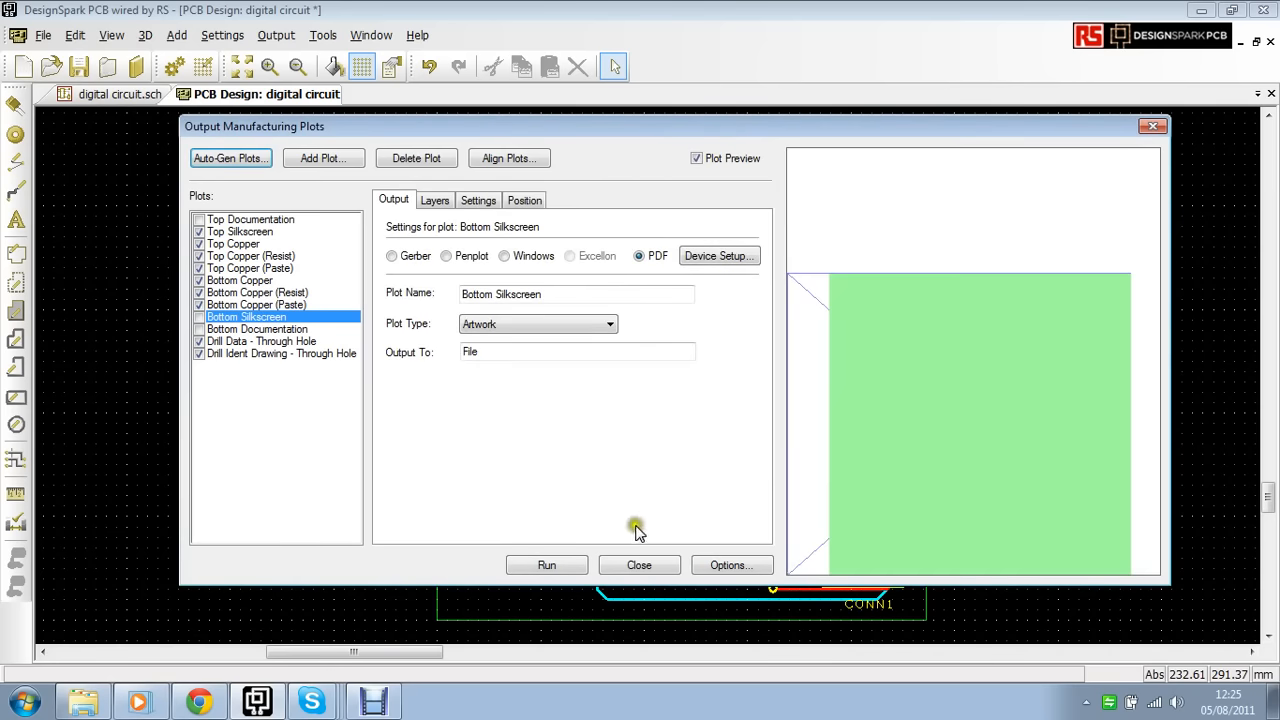
left_click(559, 568)
left_click(703, 418)
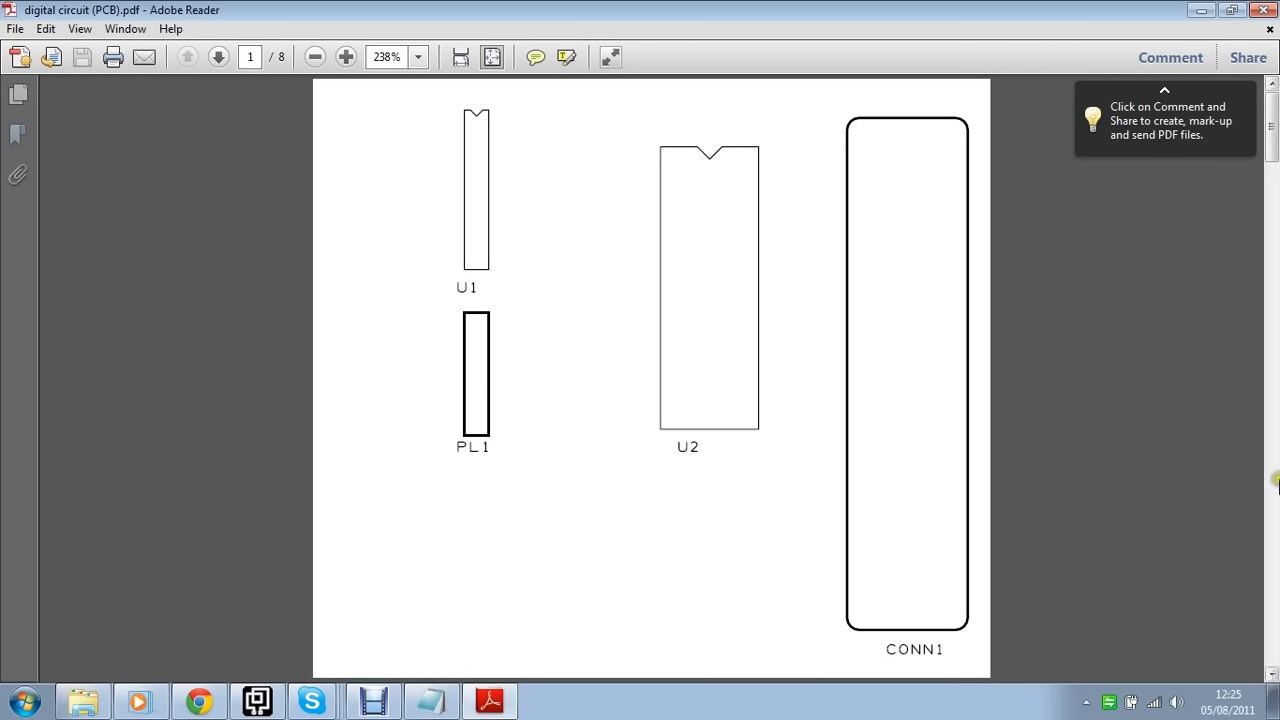
- Examine the pages of the generated PDF for the silkscreen, copper, resist and drill plots, and close the PDF and the plot report
left_click(1272, 645)
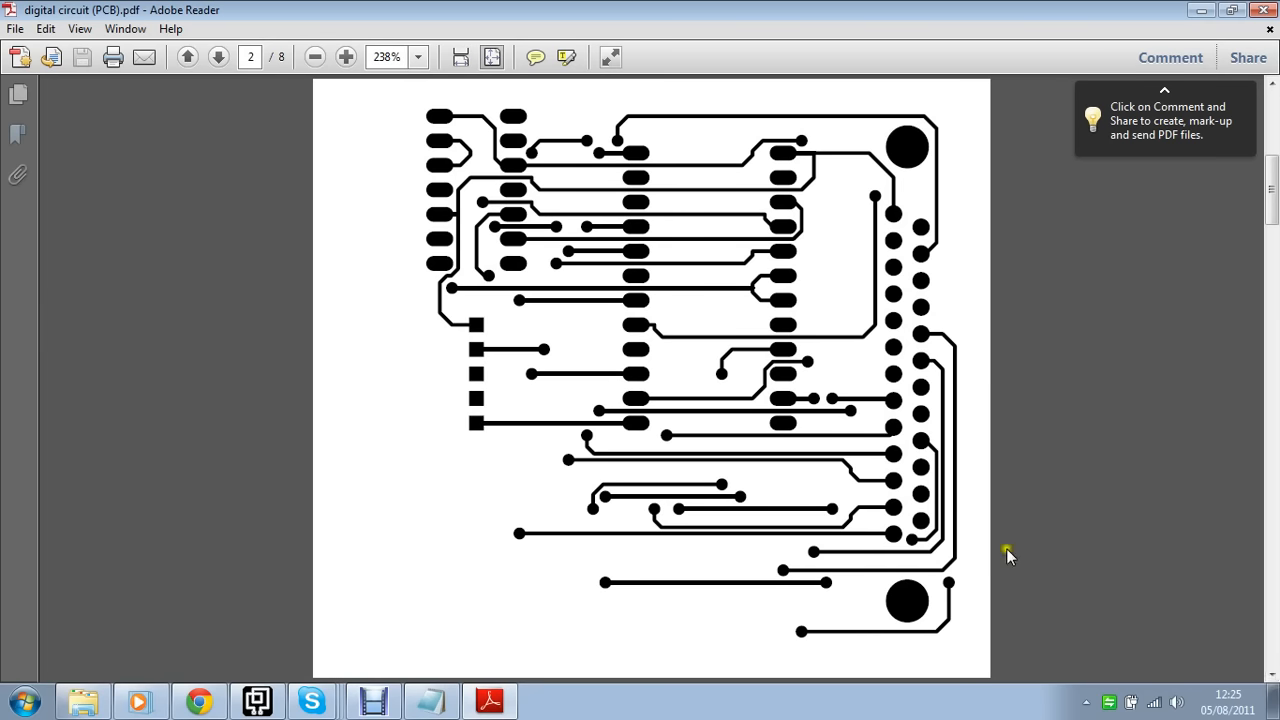
left_click(1270, 658)
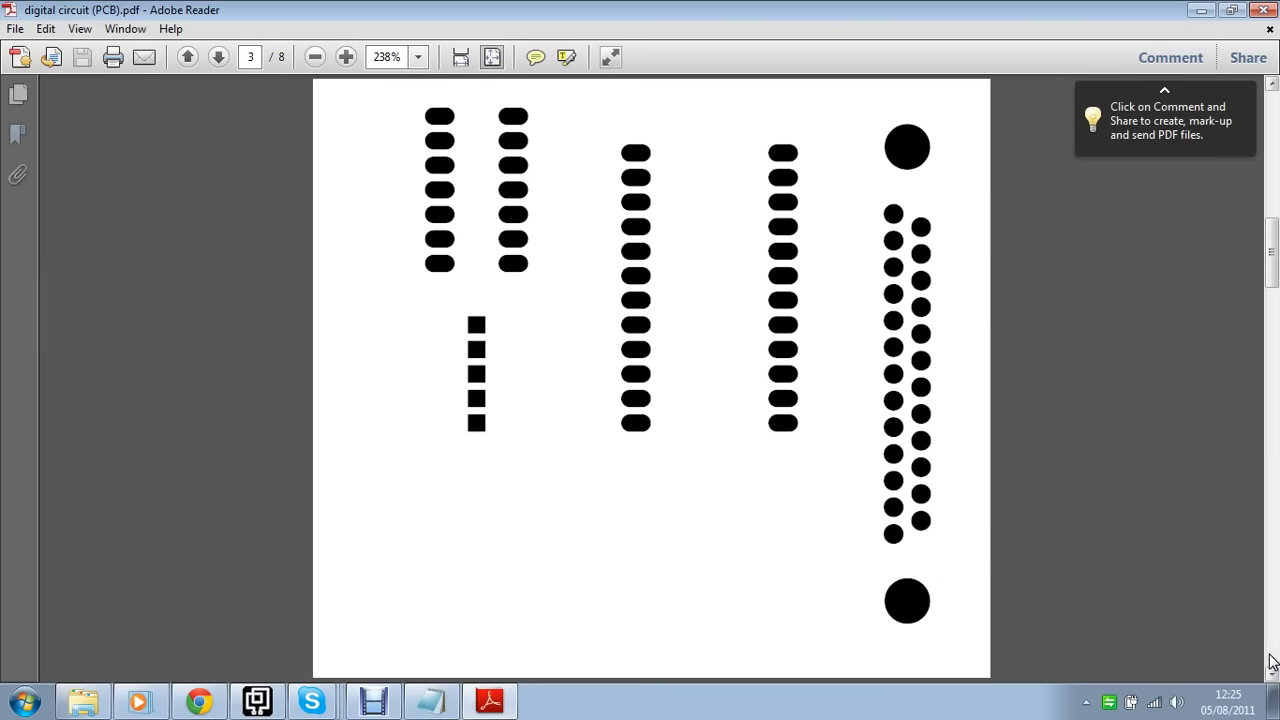
left_click(1270, 660)
left_click(1270, 660)
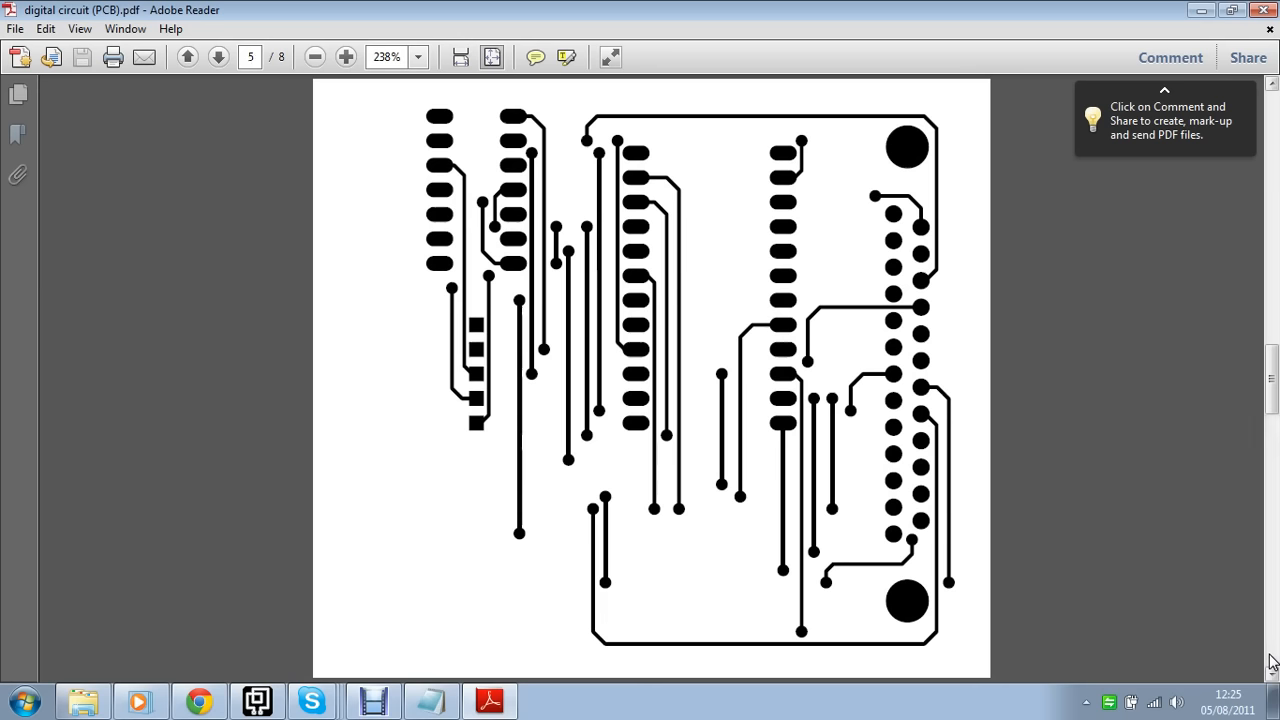
left_click(1270, 660)
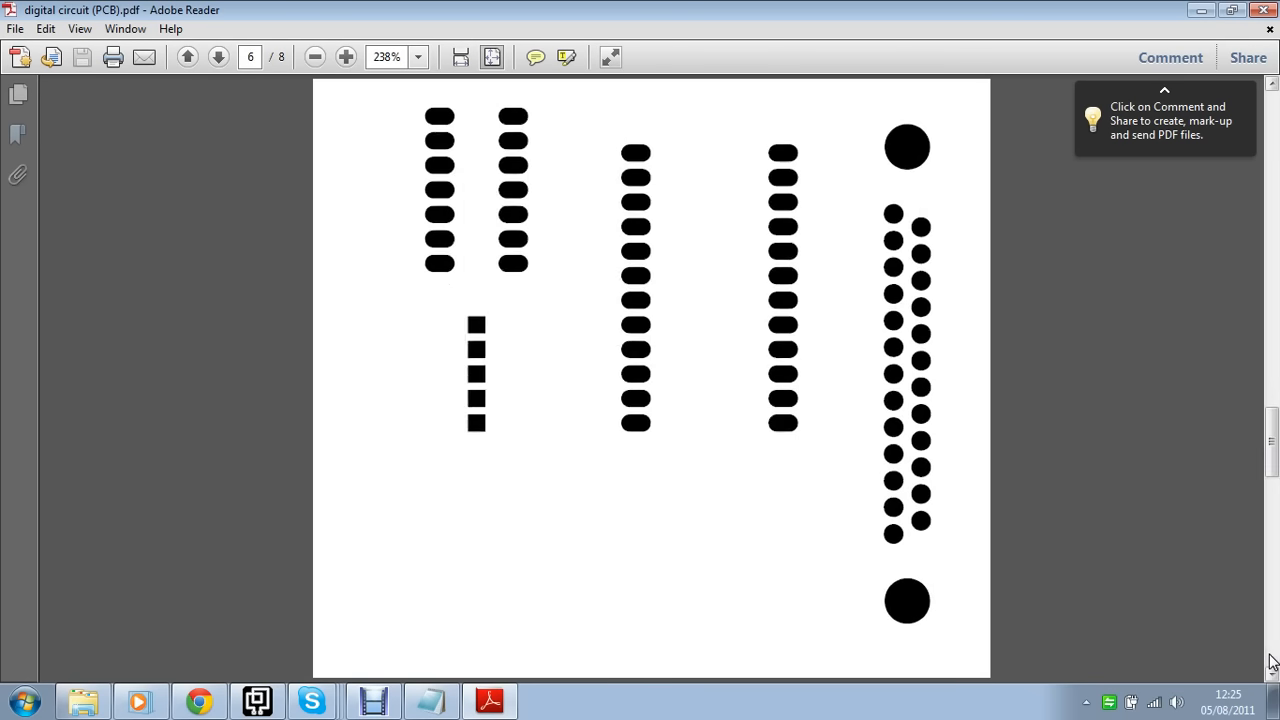
left_click(1270, 660)
left_click(1270, 660)
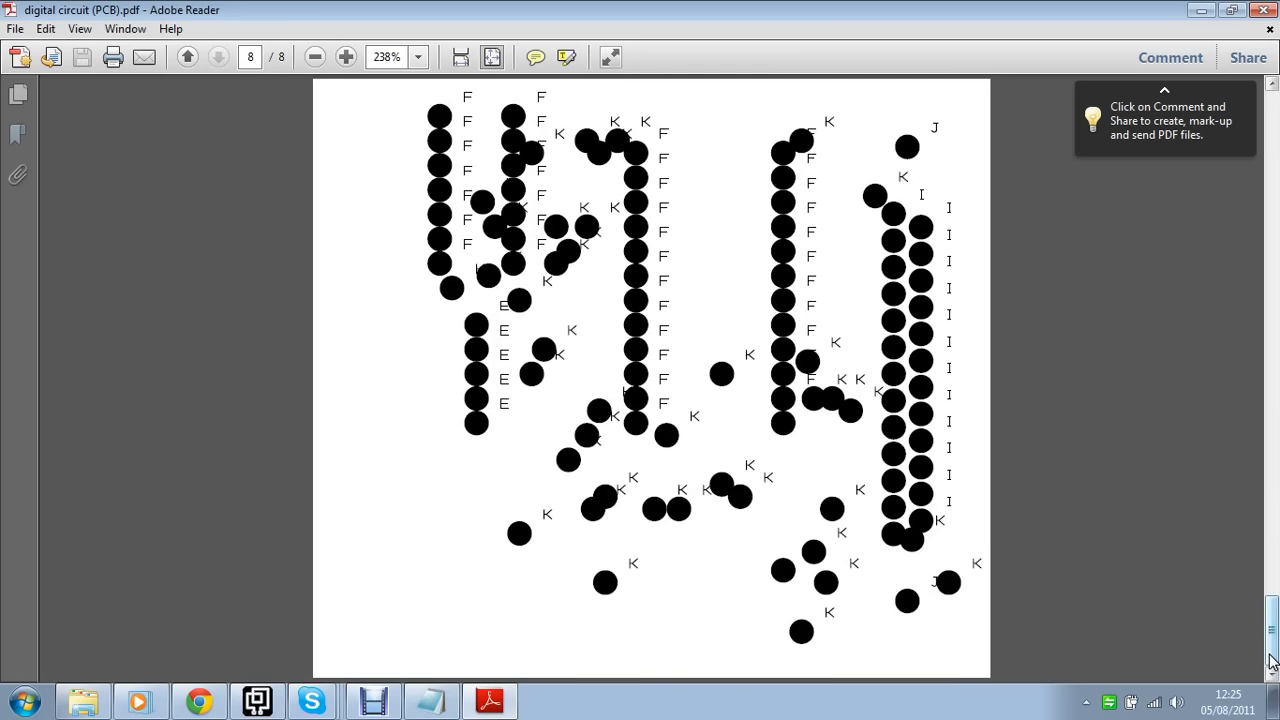
left_click(1272, 137)
left_click(1272, 135)
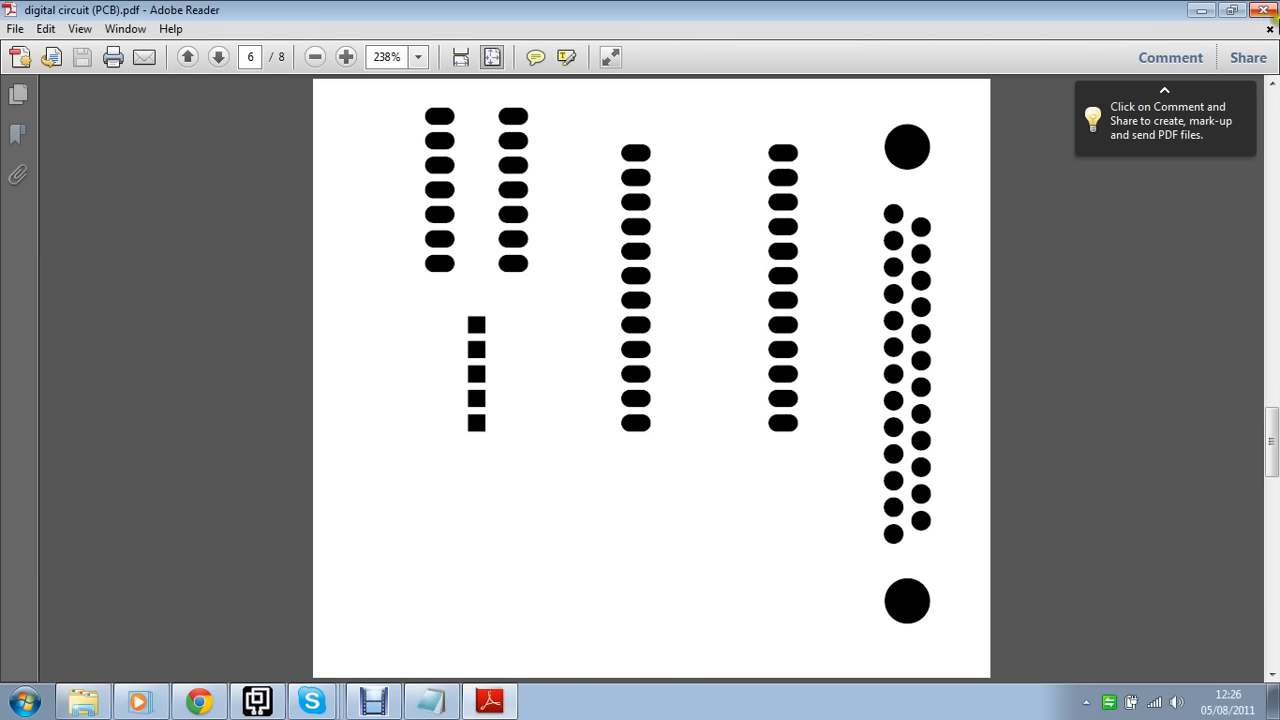
left_click(1267, 11)
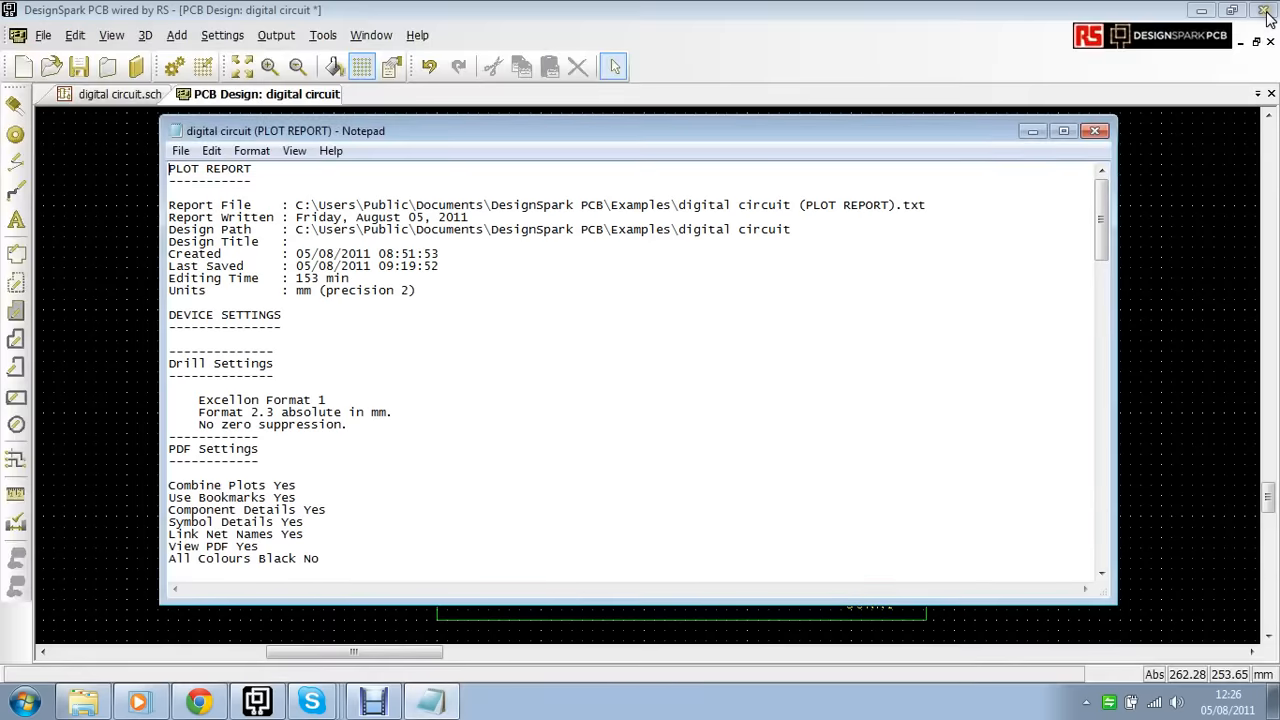
left_click(1095, 131)
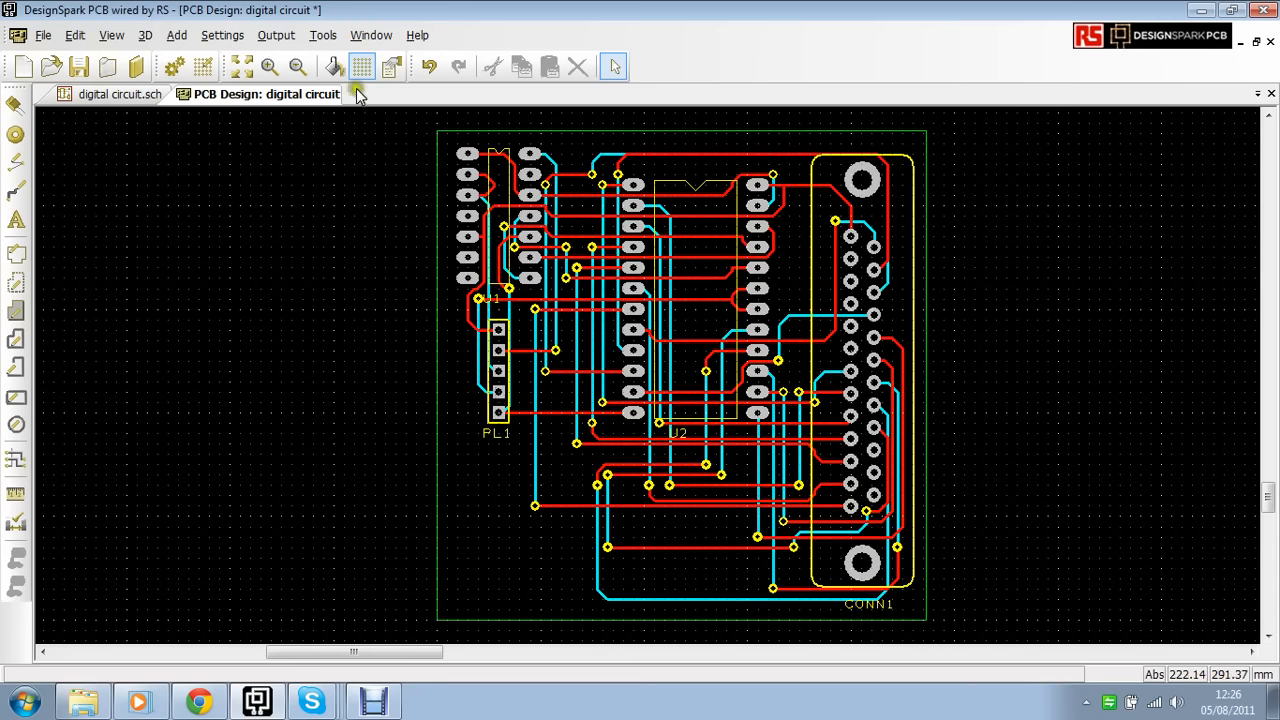
- Set the Bottom Silkscreen manufacturing plot's output to Gerber and check the generated plot files in the Examples folder in Windows Explorer
left_click(284, 37)
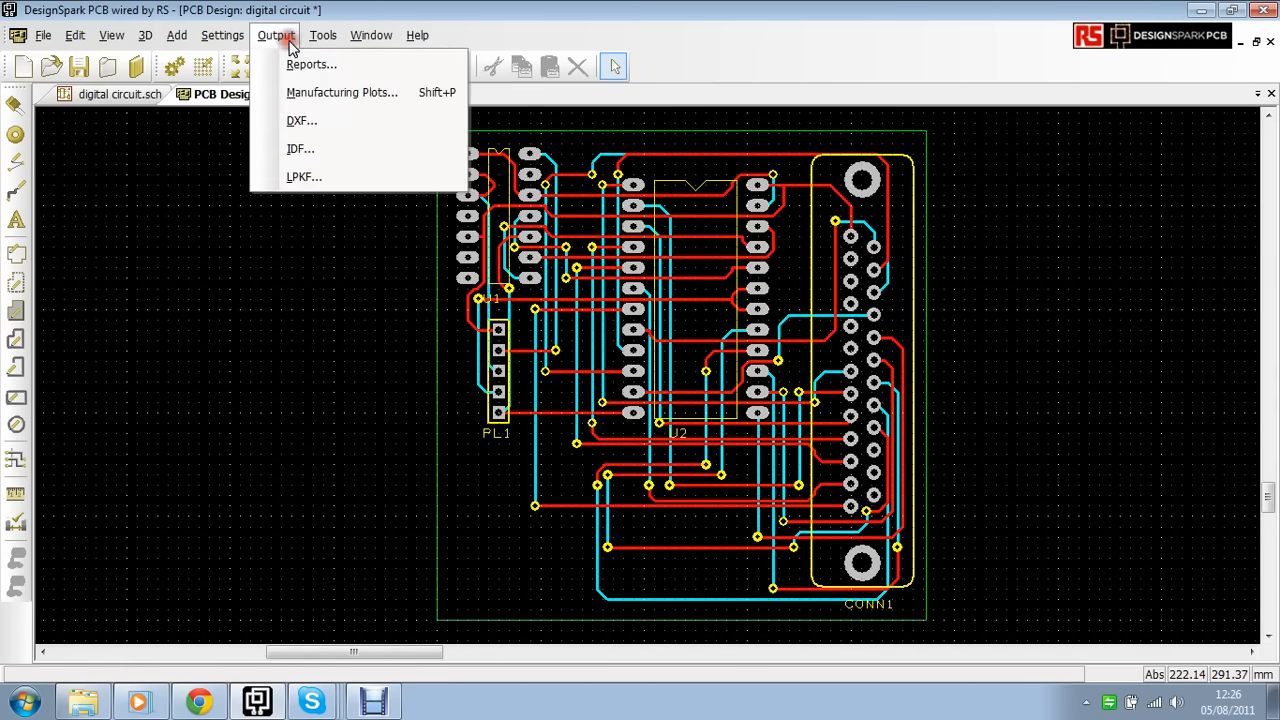
left_click(309, 93)
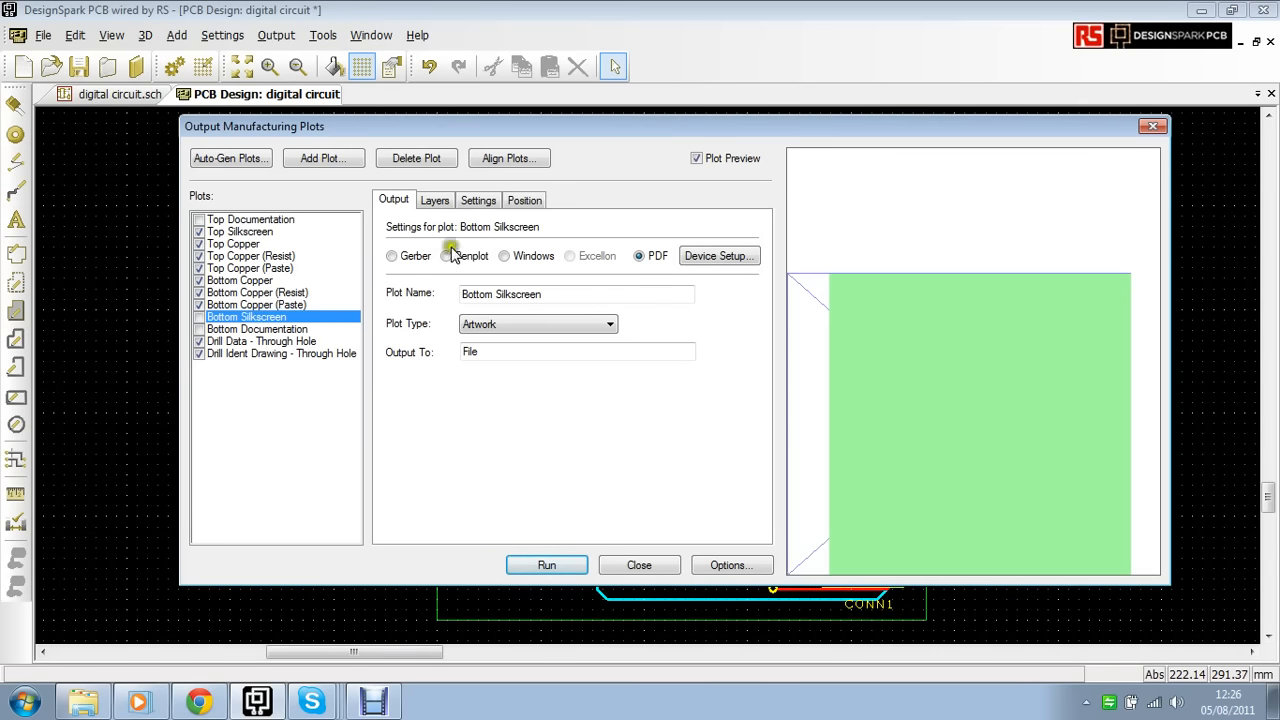
left_click(391, 256)
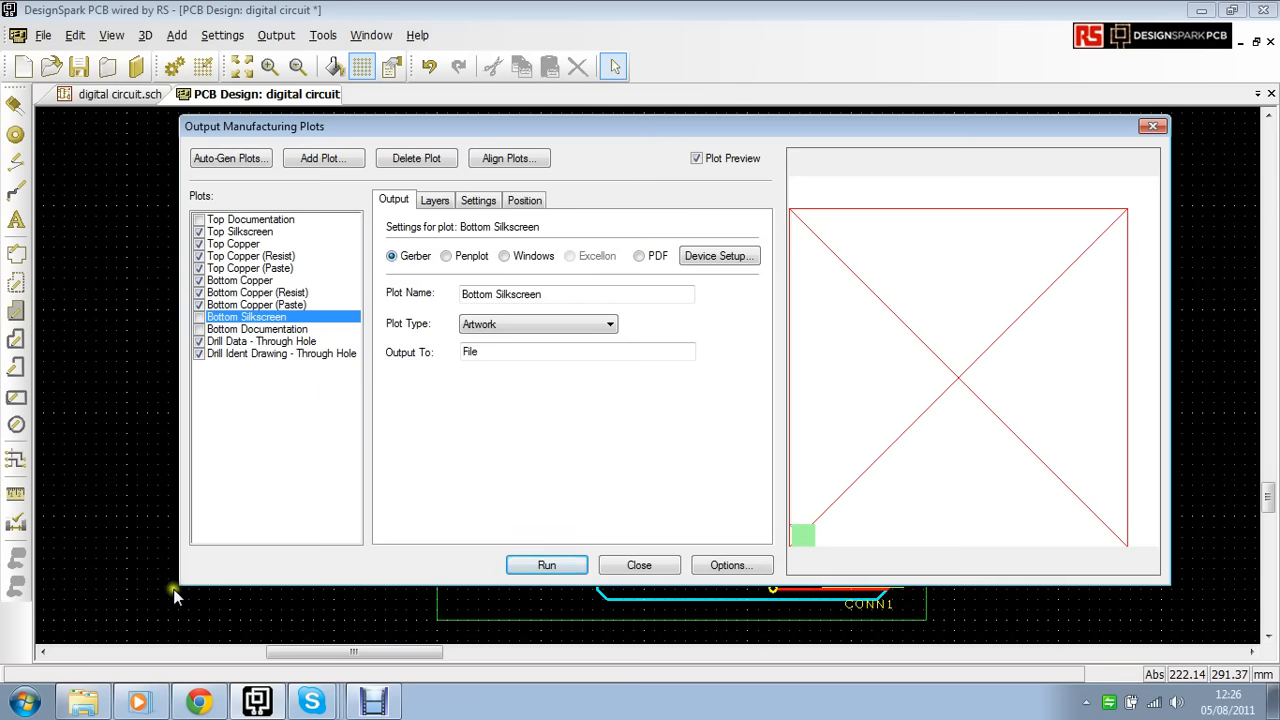
left_click(85, 700)
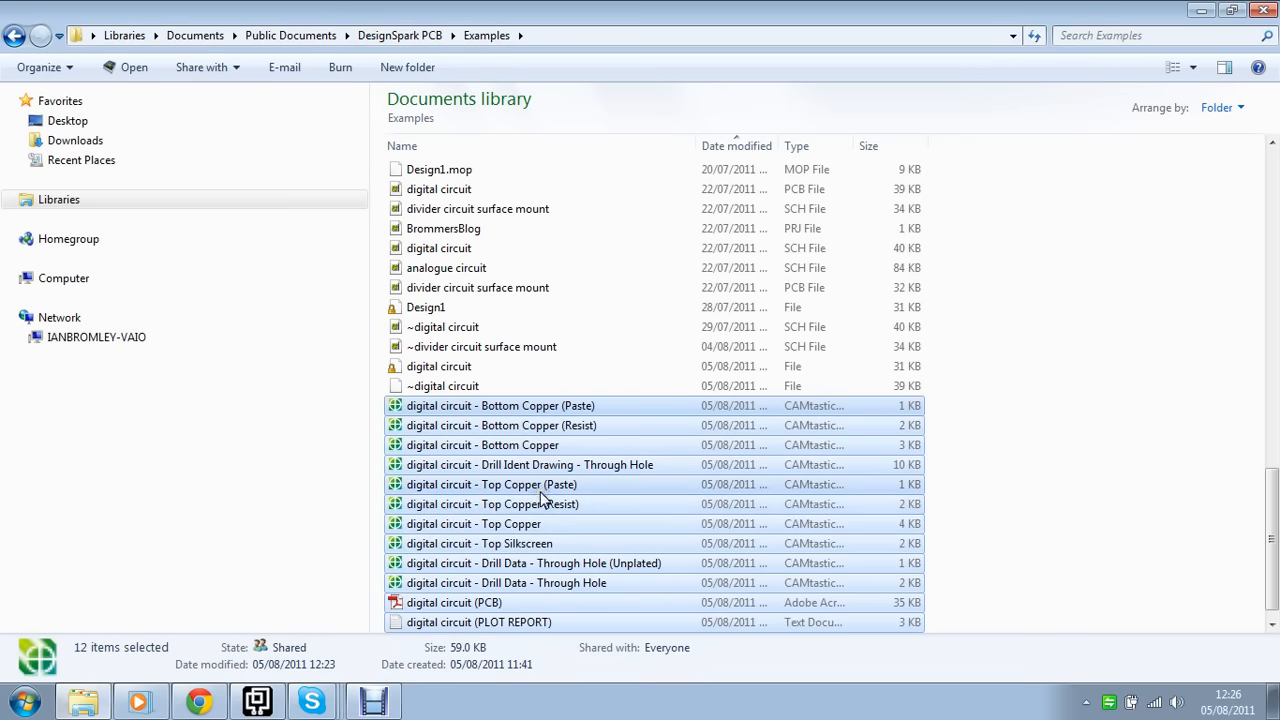
left_click(78, 705)
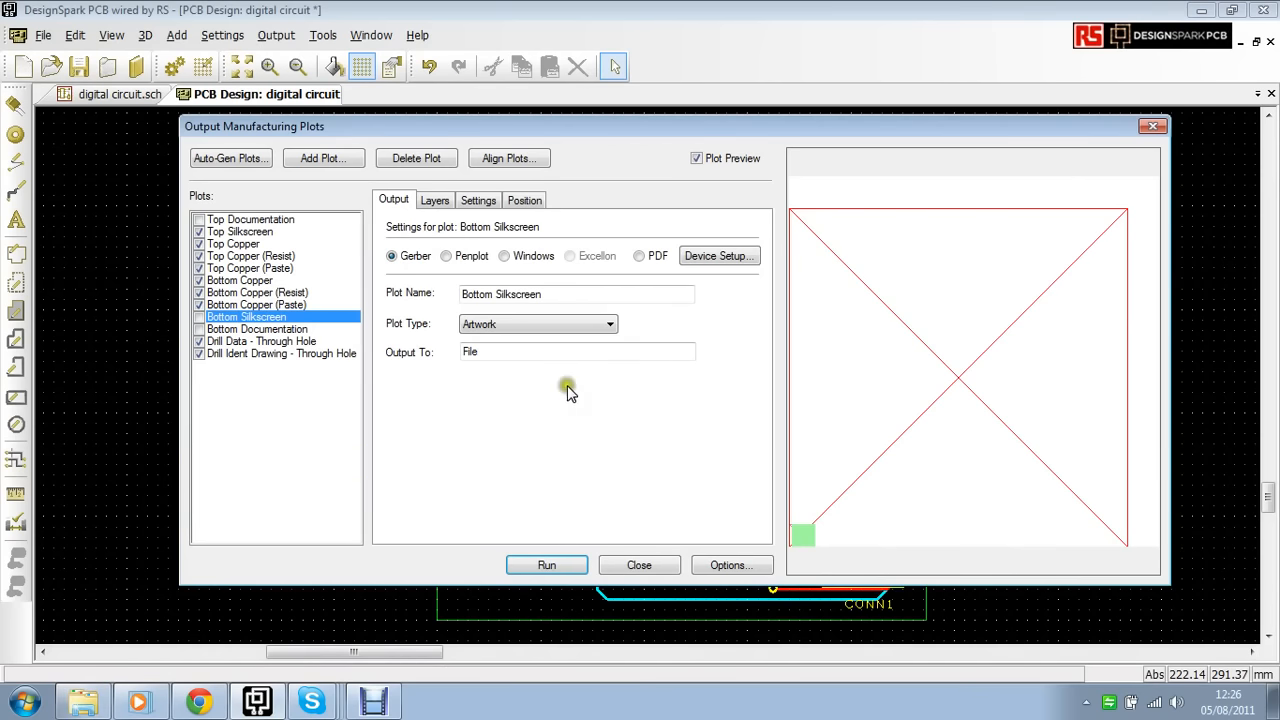
- Review the layers, plot settings, position and output options of the Bottom Silkscreen plot, and close the manufacturing plots dialog
left_click(434, 199)
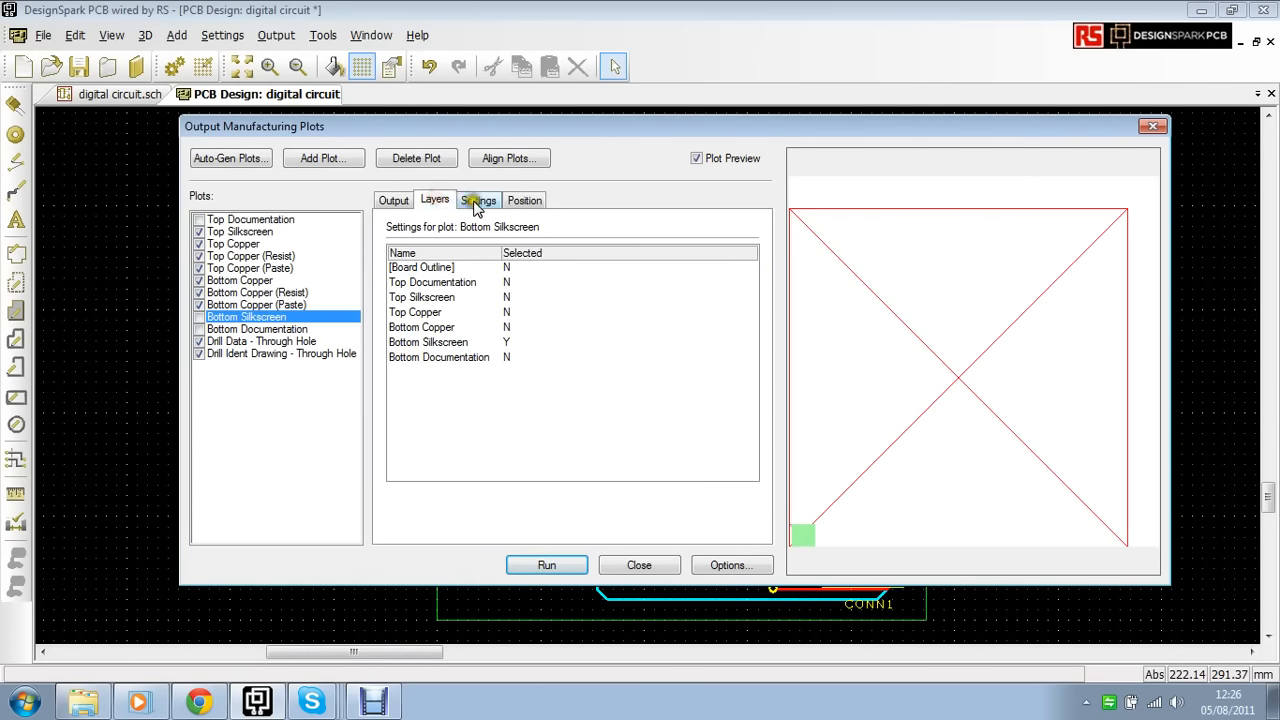
left_click(477, 200)
left_click(520, 200)
left_click(478, 200)
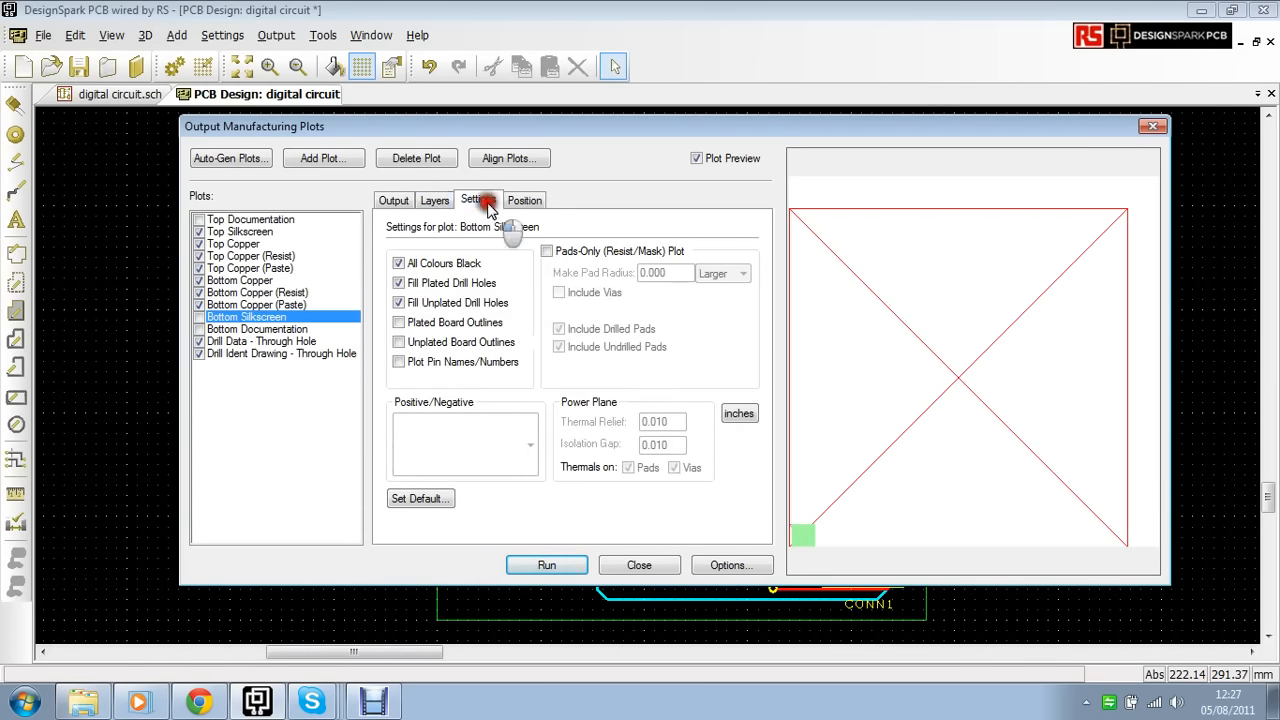
left_click(432, 200)
left_click(405, 200)
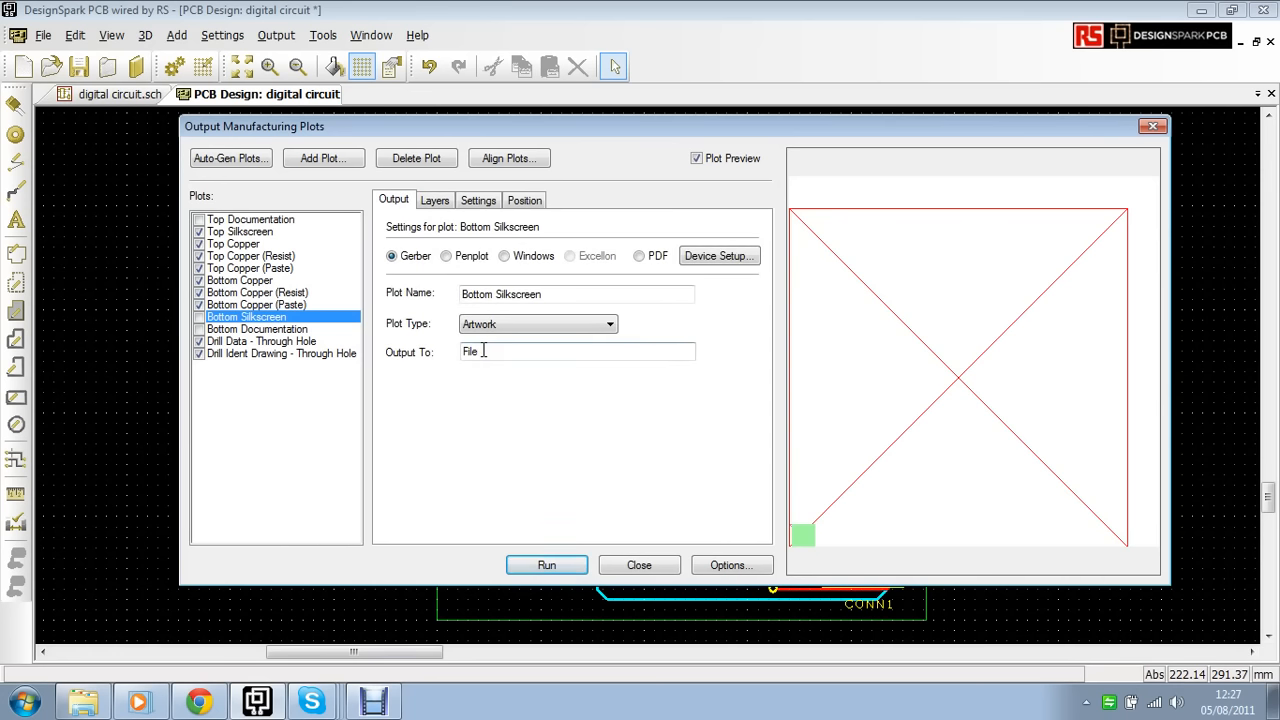
left_click(645, 566)
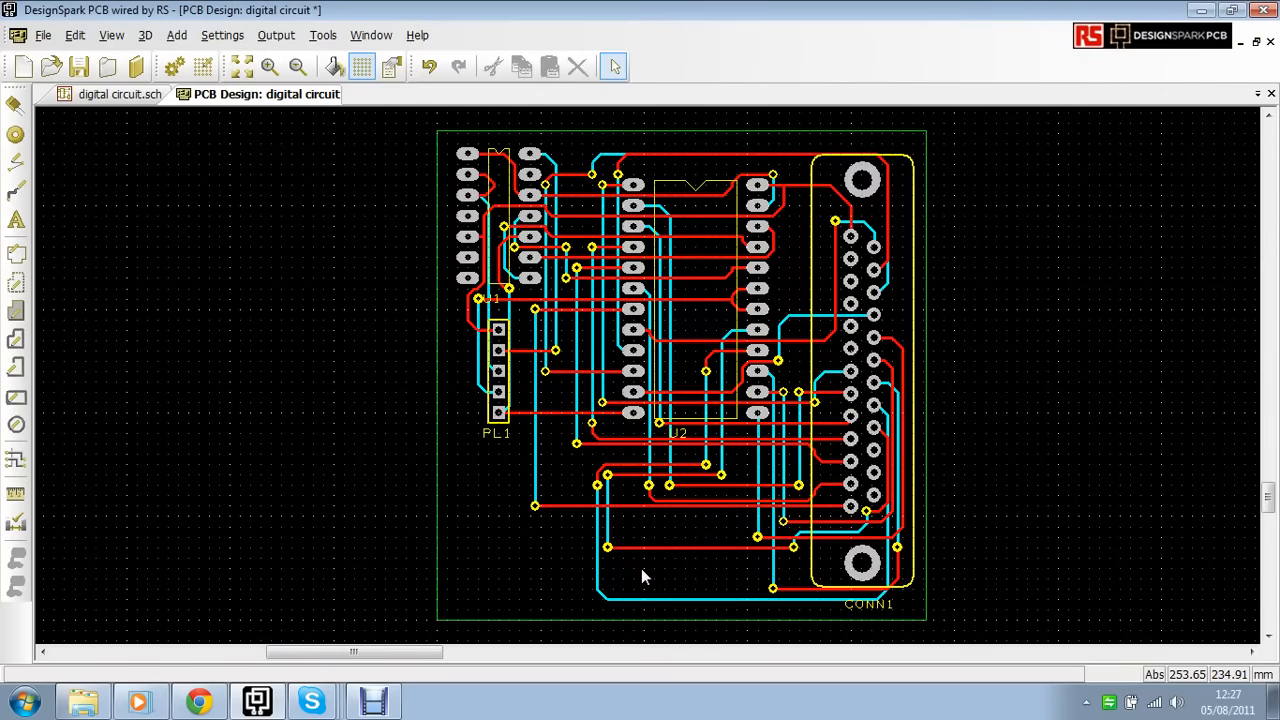